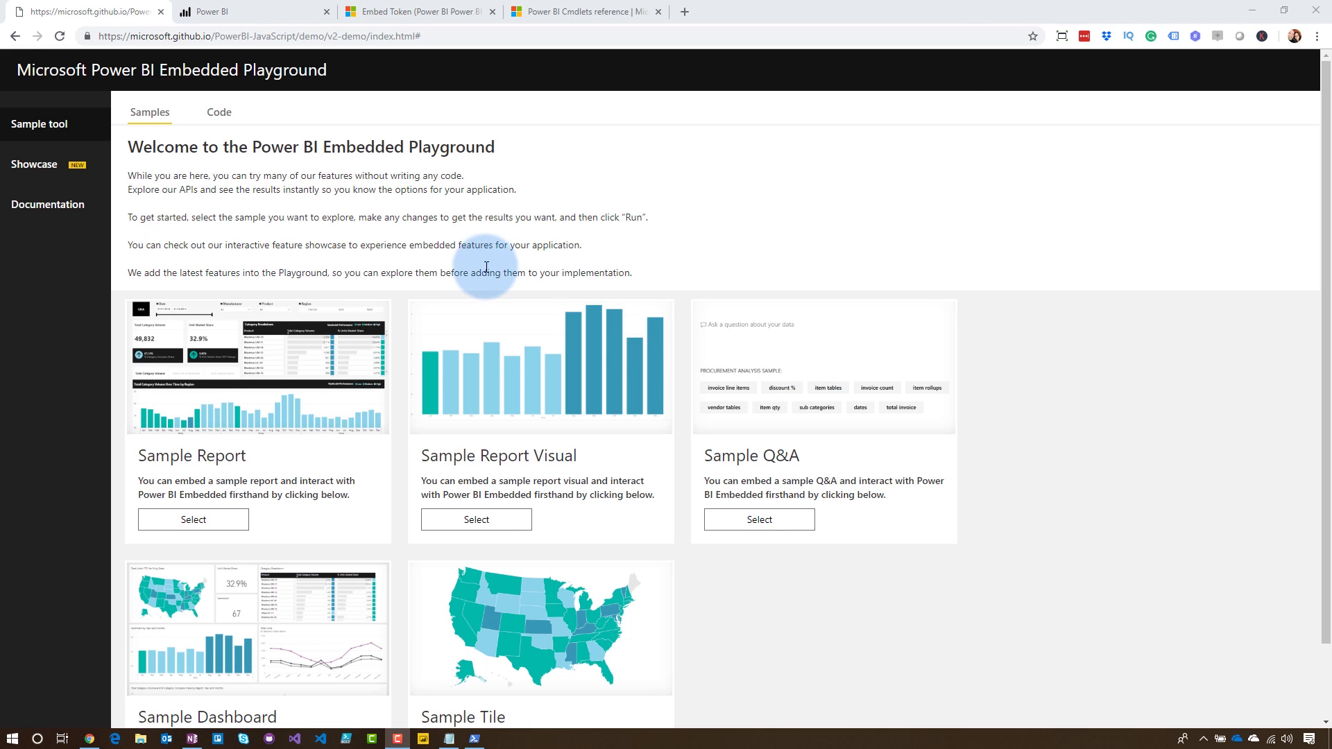
Step: Load the Sample Report so its embed token, URL, report ID and live view appear
left_click(206, 521)
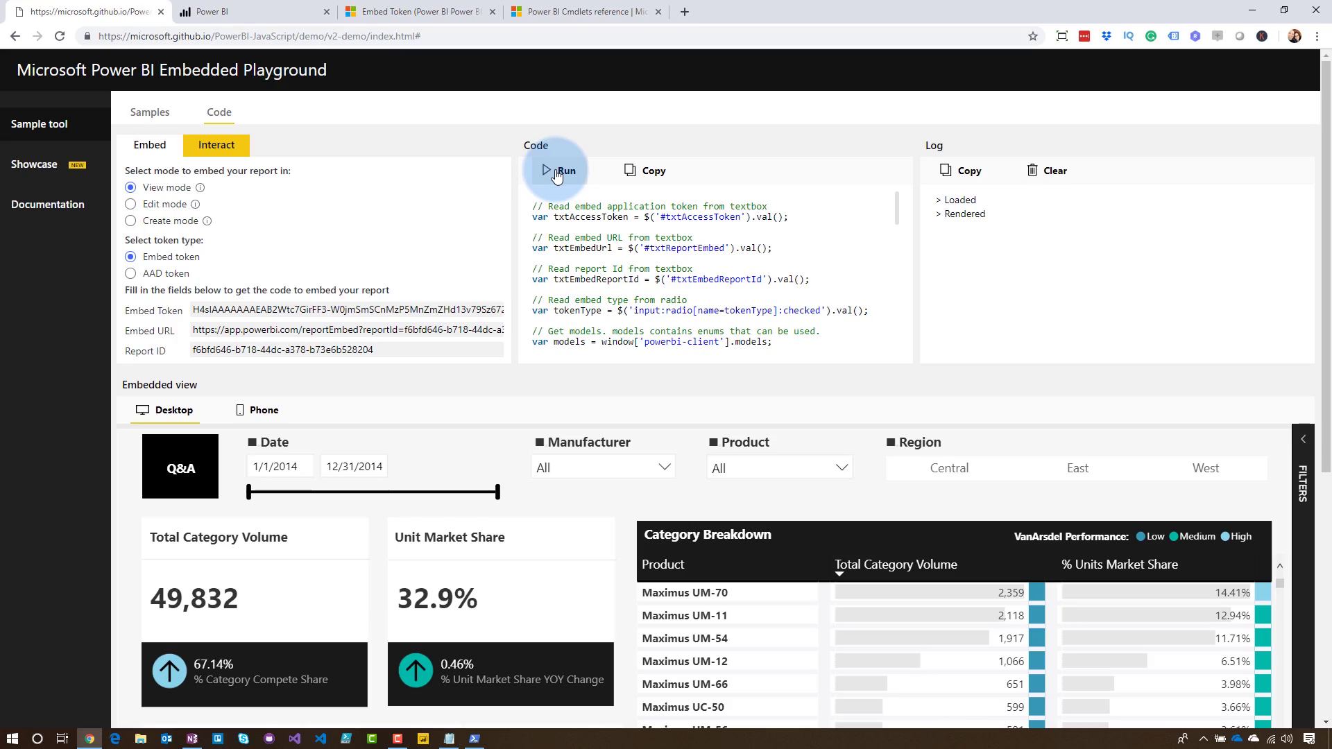
Step: Review the Embed Token REST API operations, then return to the Power BI home page
left_click(381, 8)
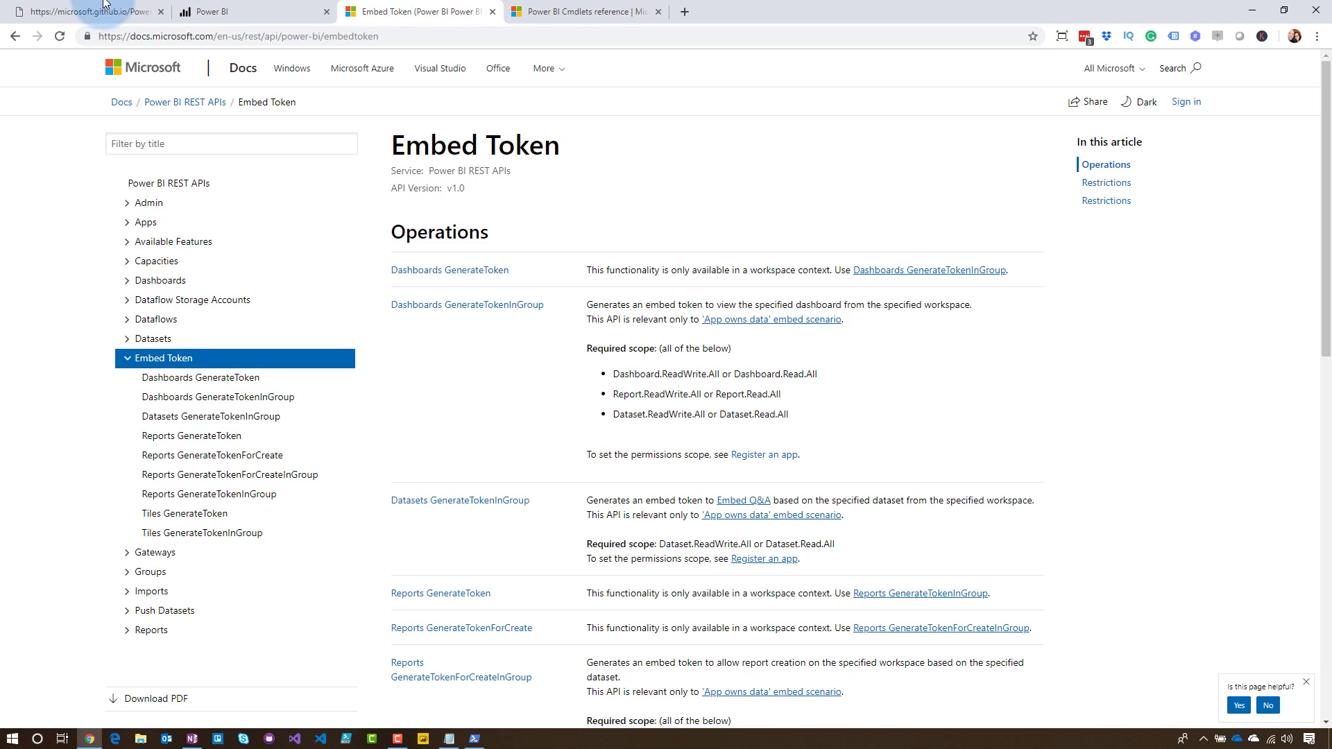
left_click(172, 12)
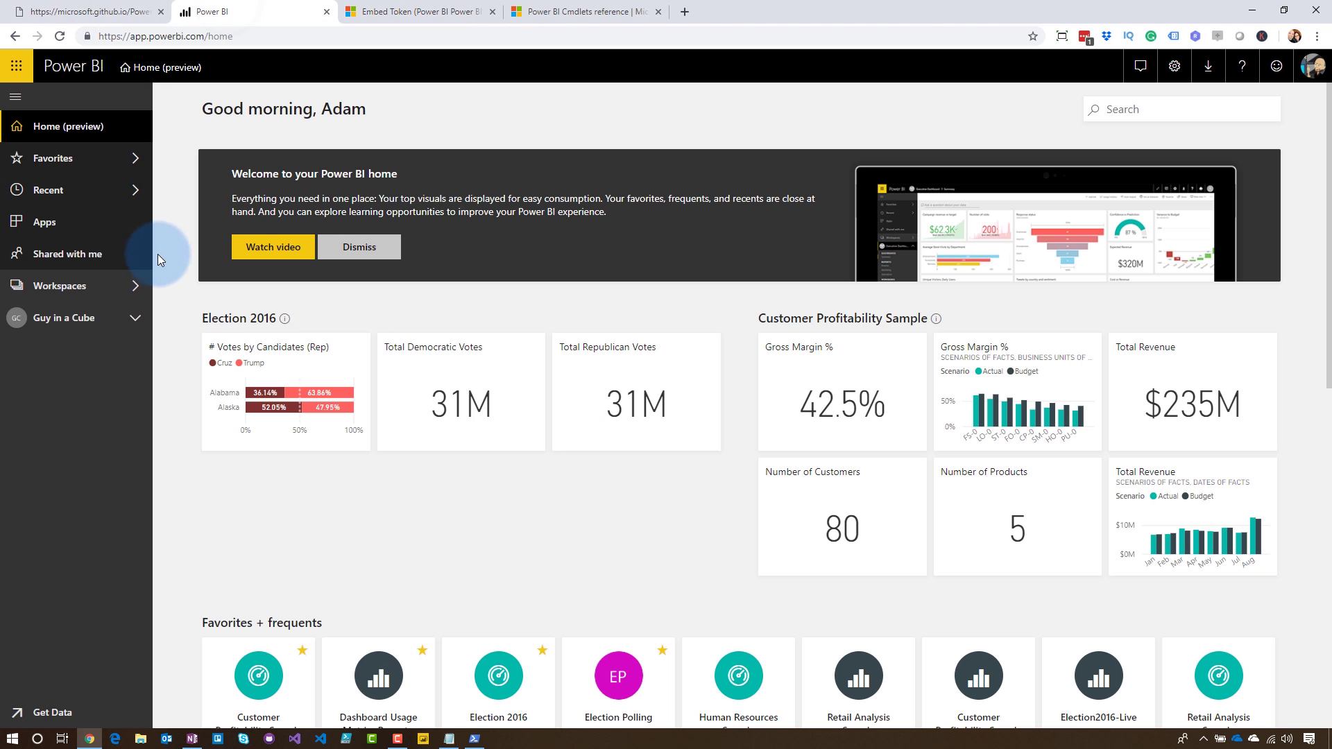
Step: Open the Slicers vs Filters report in the Guy in a Cube workspace and view its Filters page
left_click(116, 299)
scroll(218, 602, "down", 5)
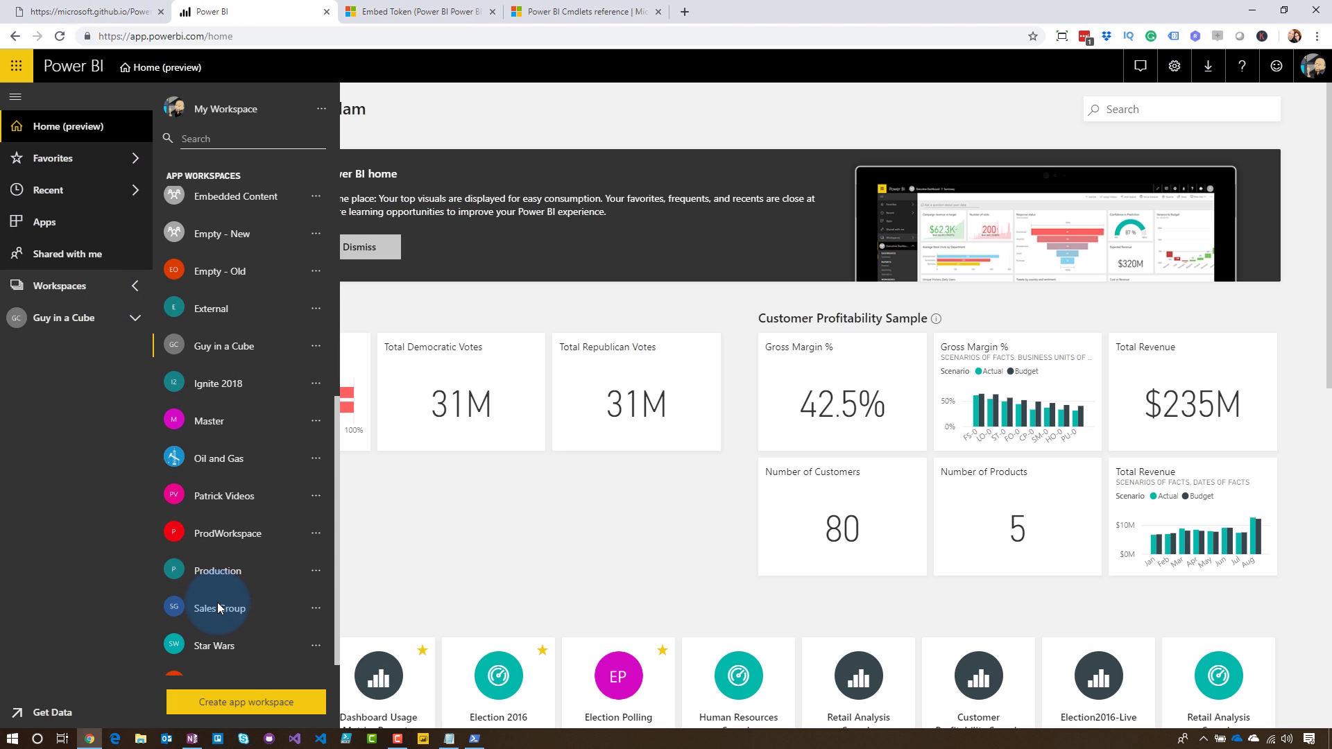
left_click(208, 346)
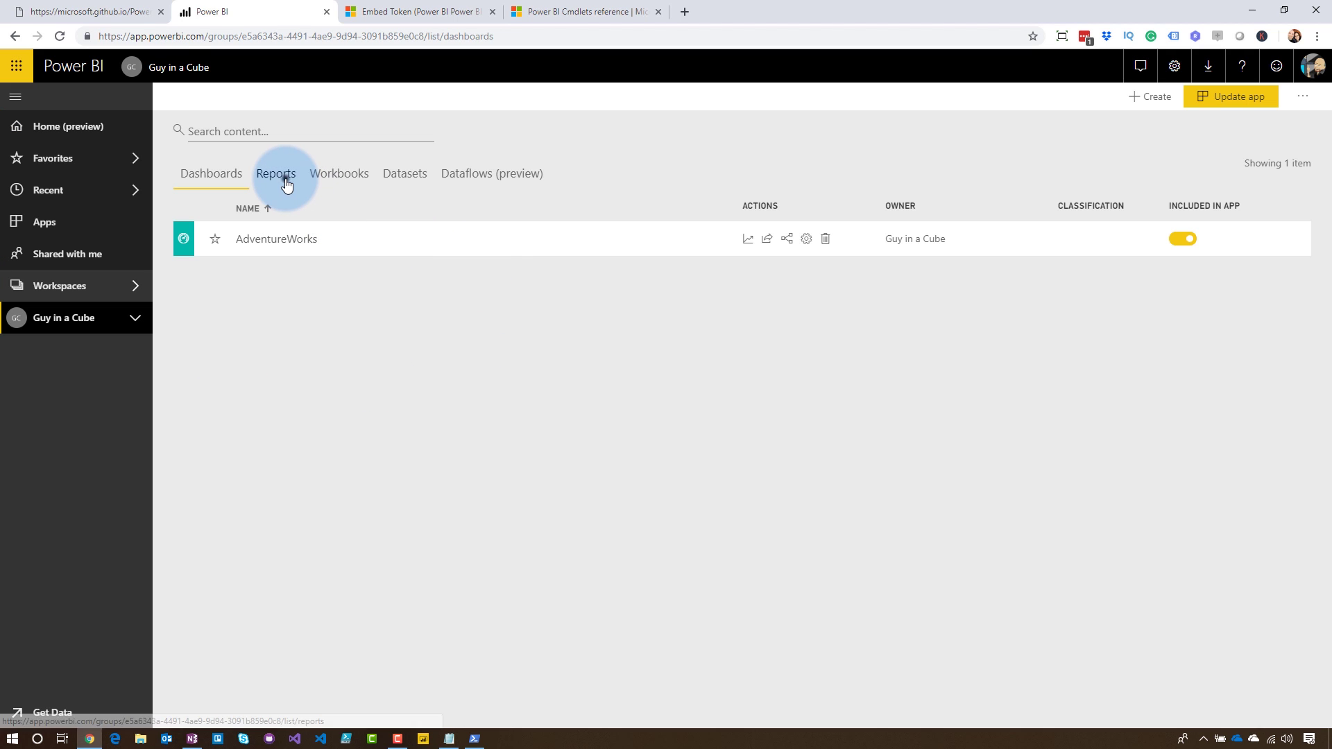
left_click(285, 181)
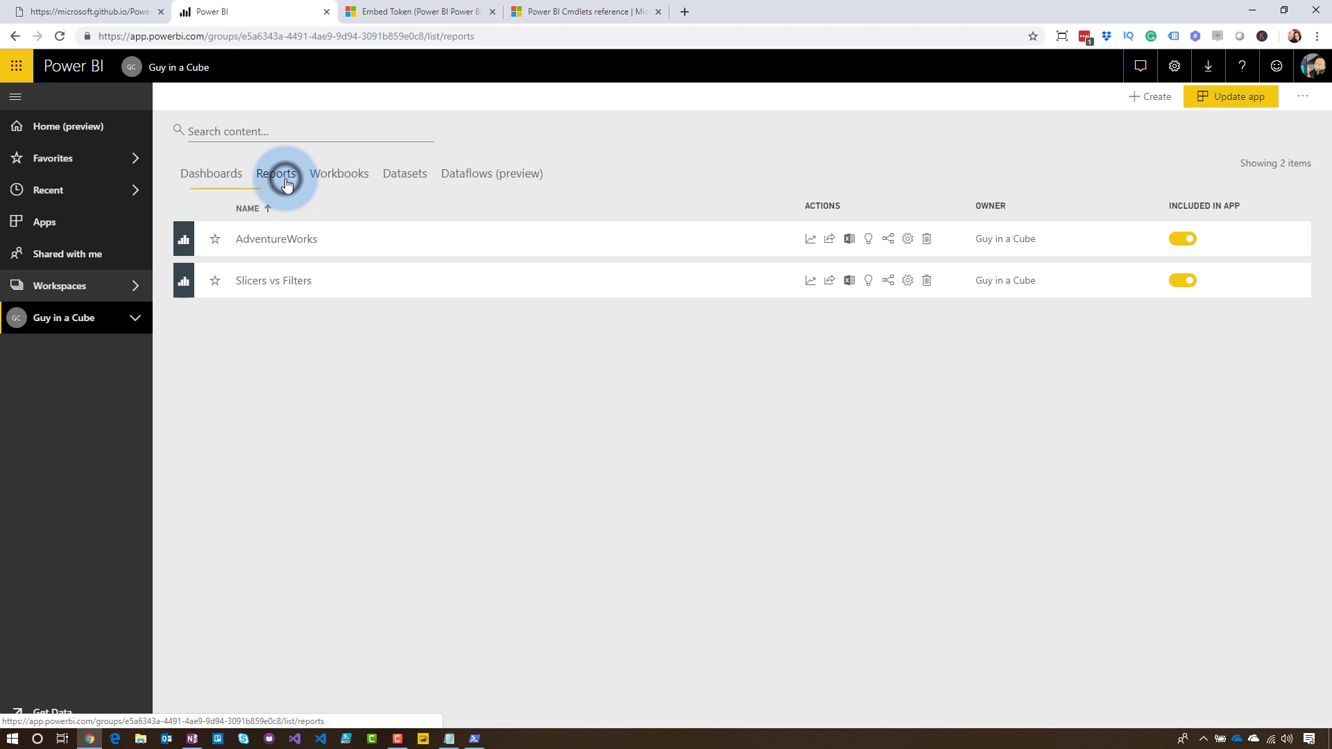
left_click(308, 291)
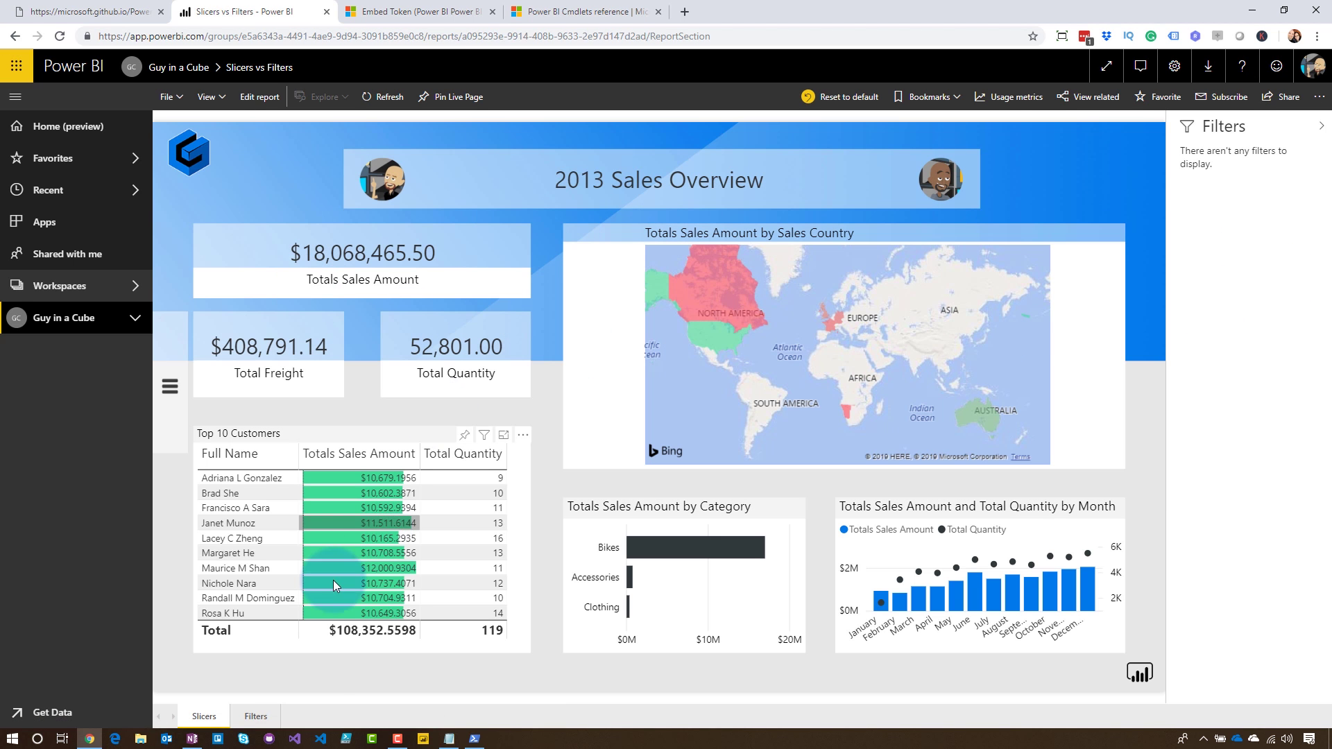
left_click(275, 717)
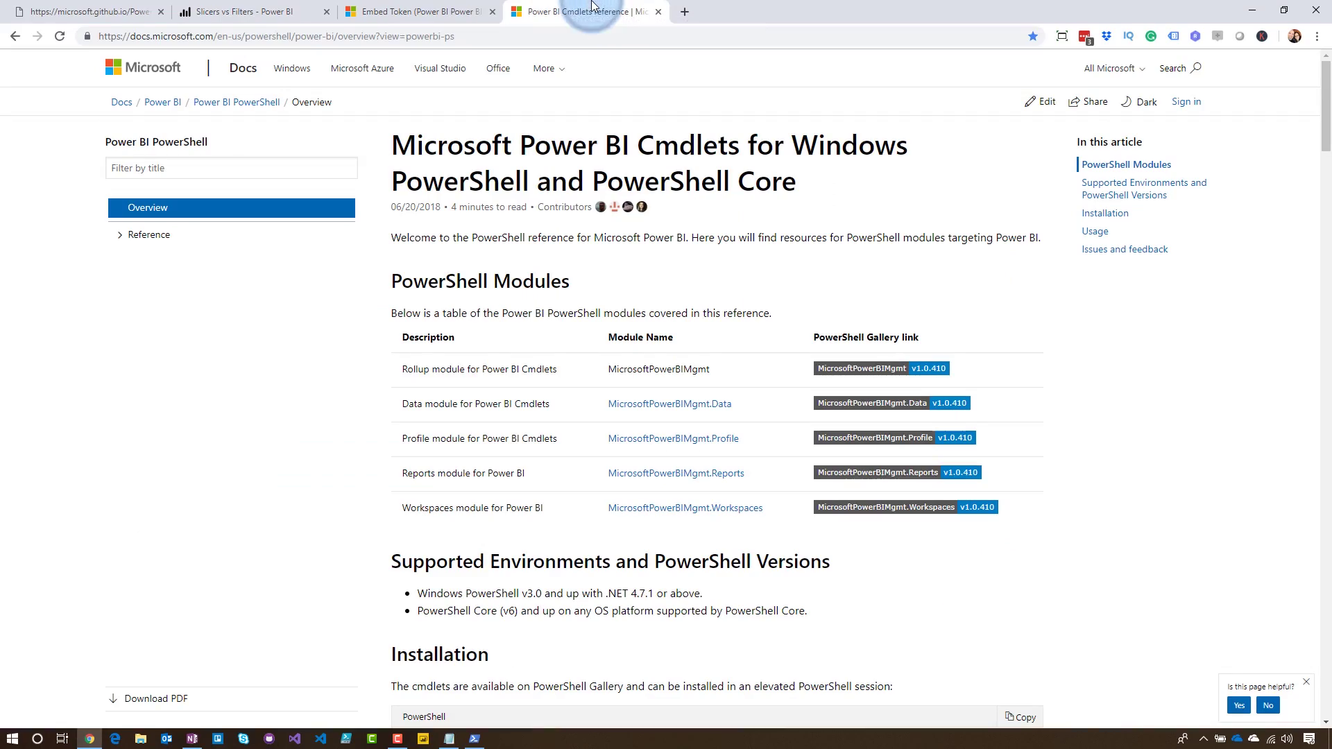
Step: Open the Get-PowerBIAccessToken reference under Reference > MicrosoftPowerBIMgmt.Profile
left_click(122, 235)
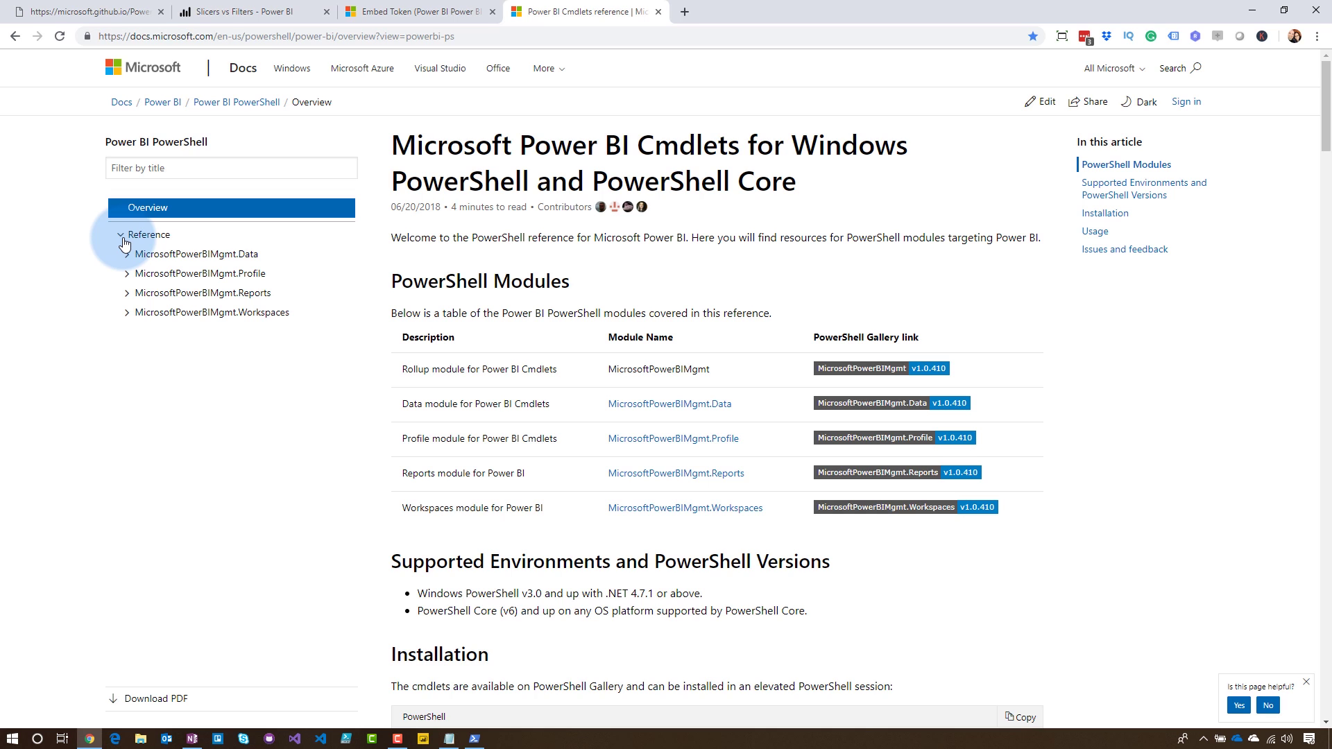
left_click(126, 274)
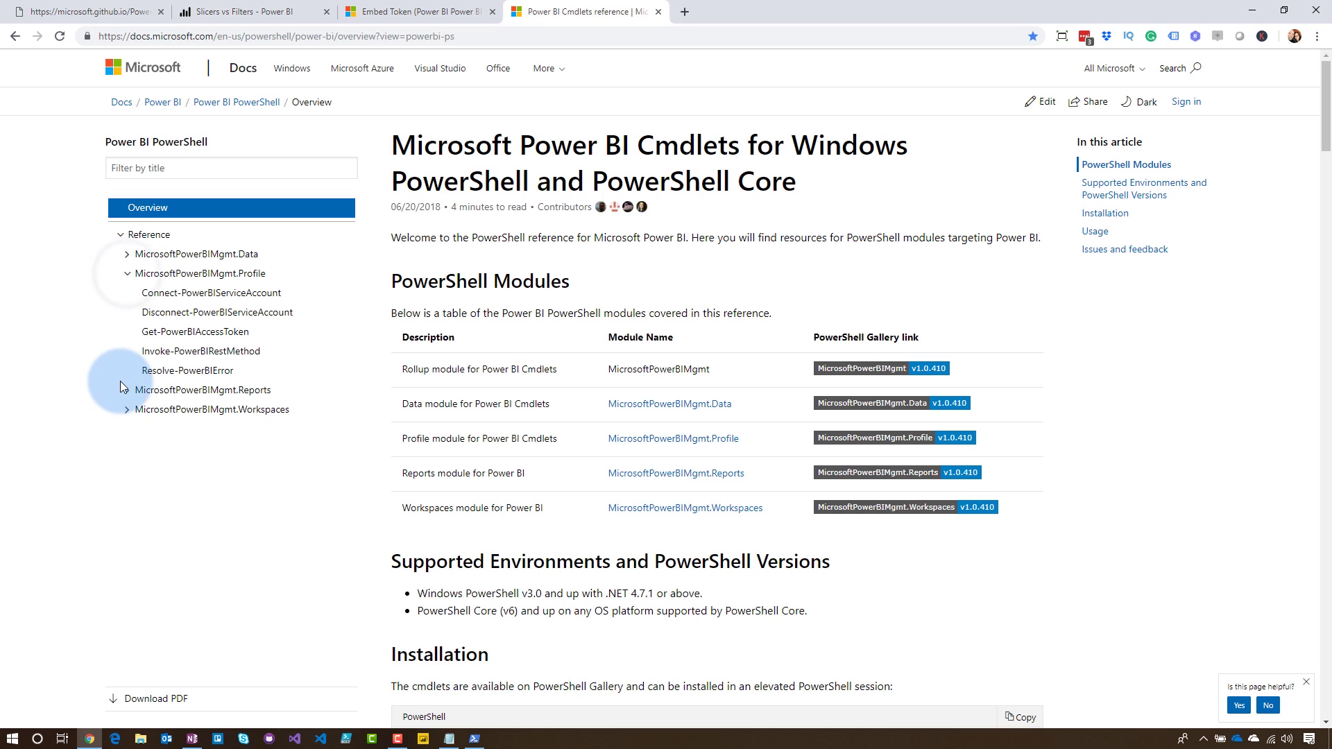
left_click(227, 335)
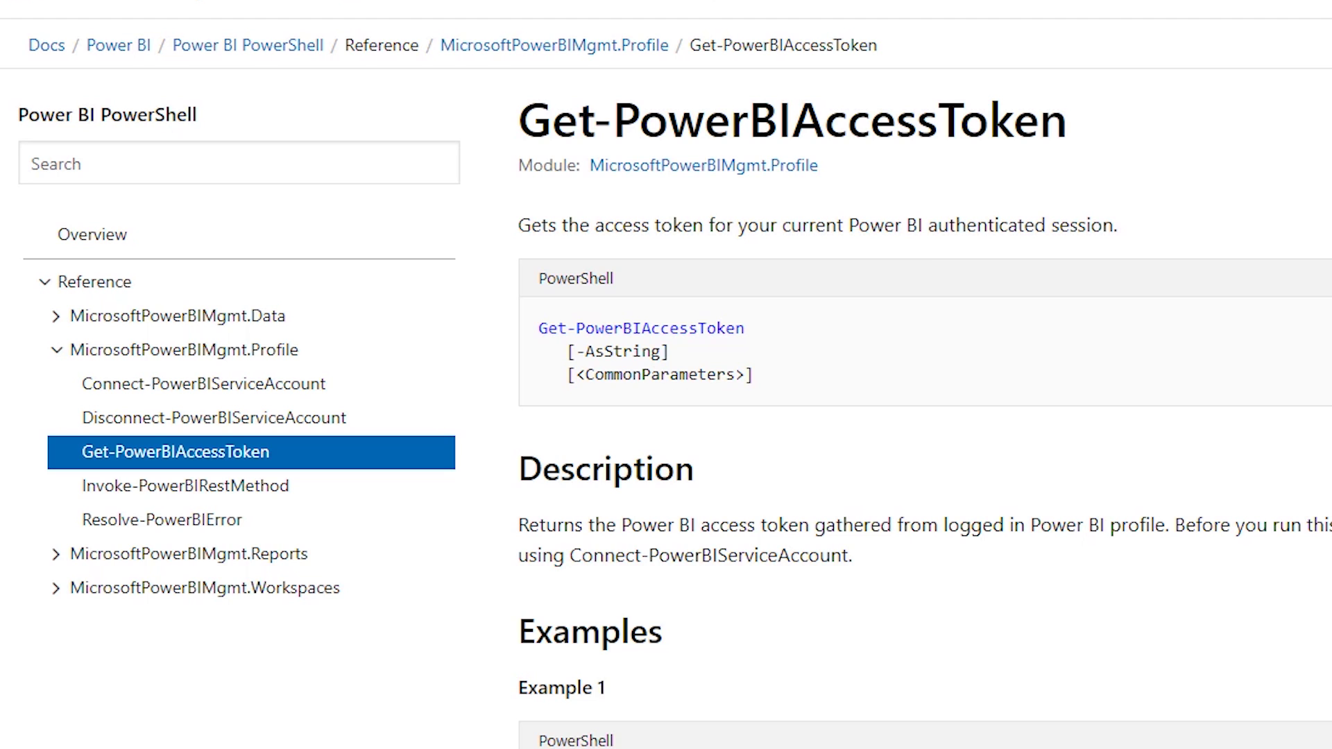
left_click(478, 740)
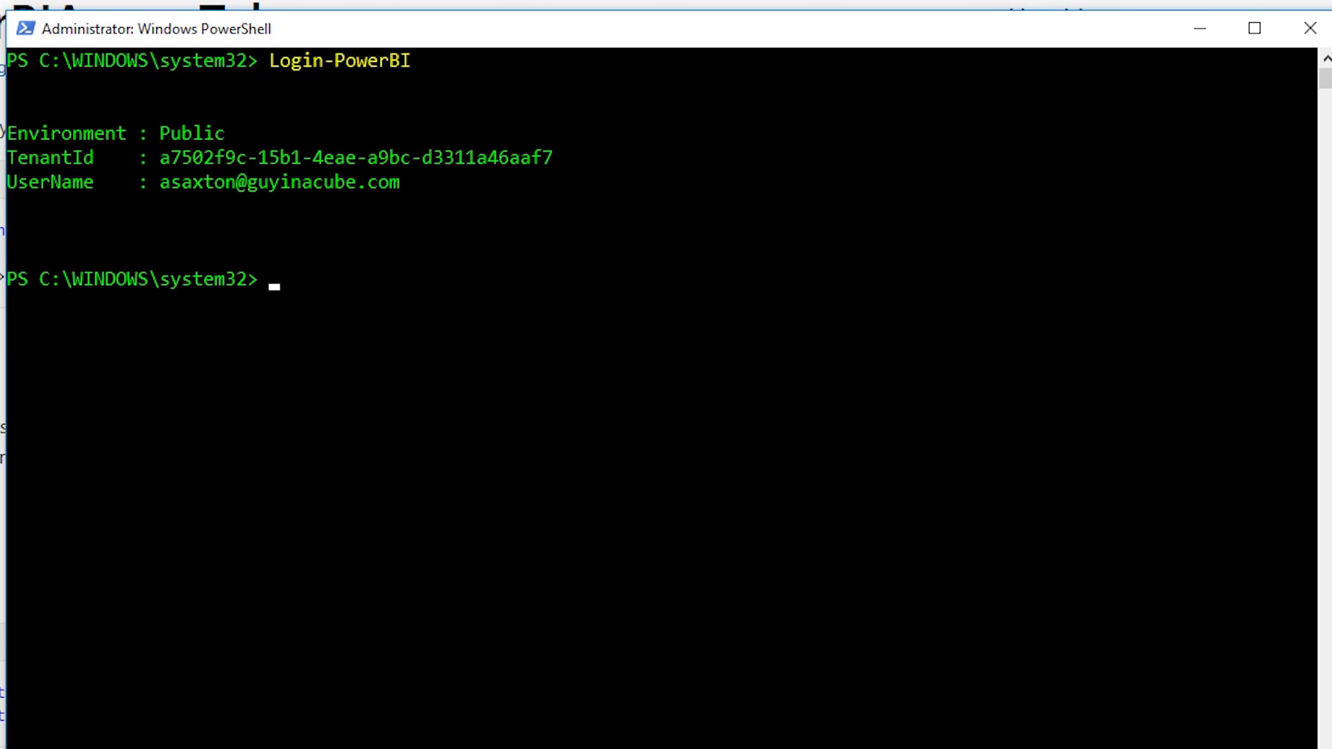
Step: Run Get-PowerBIAccessToken to generate a Power BI access token
type("Get-PowerbI")
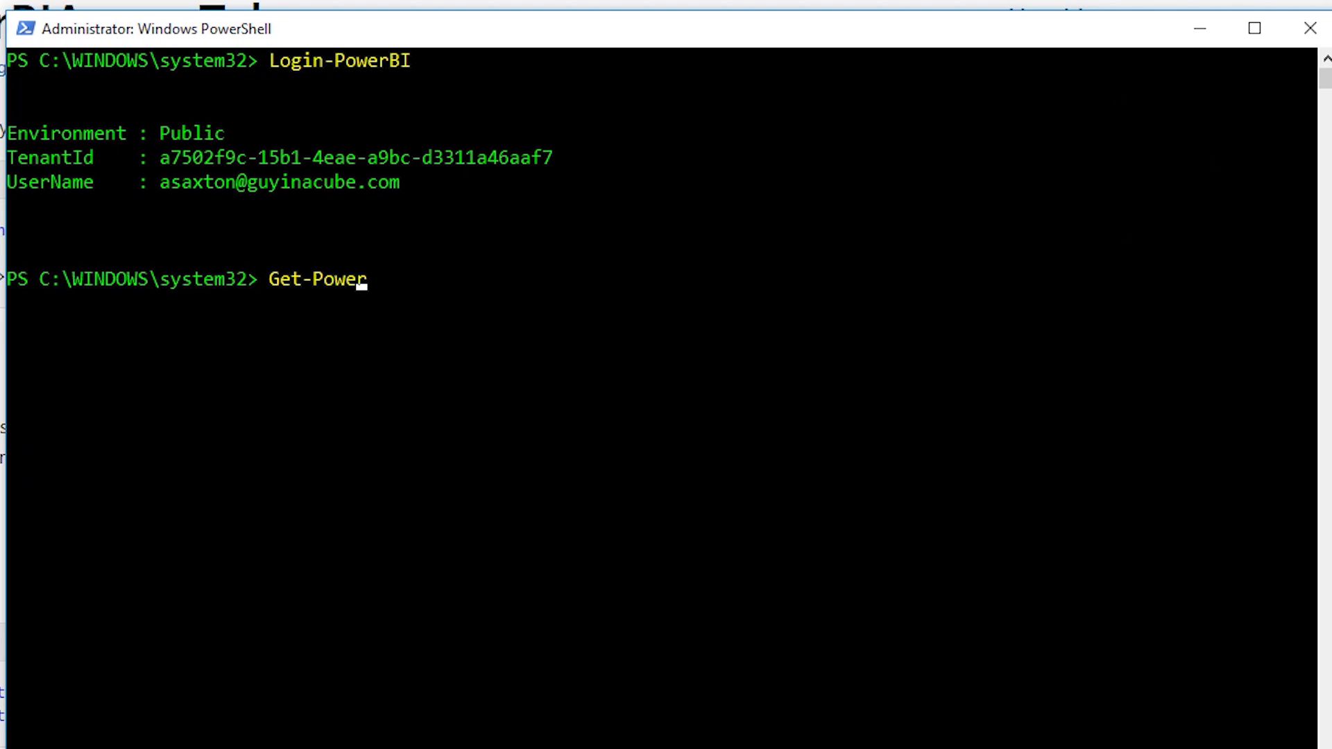
key("BackSpace")
key("BackSpace")
type("BIAccessToken")
key("Return")
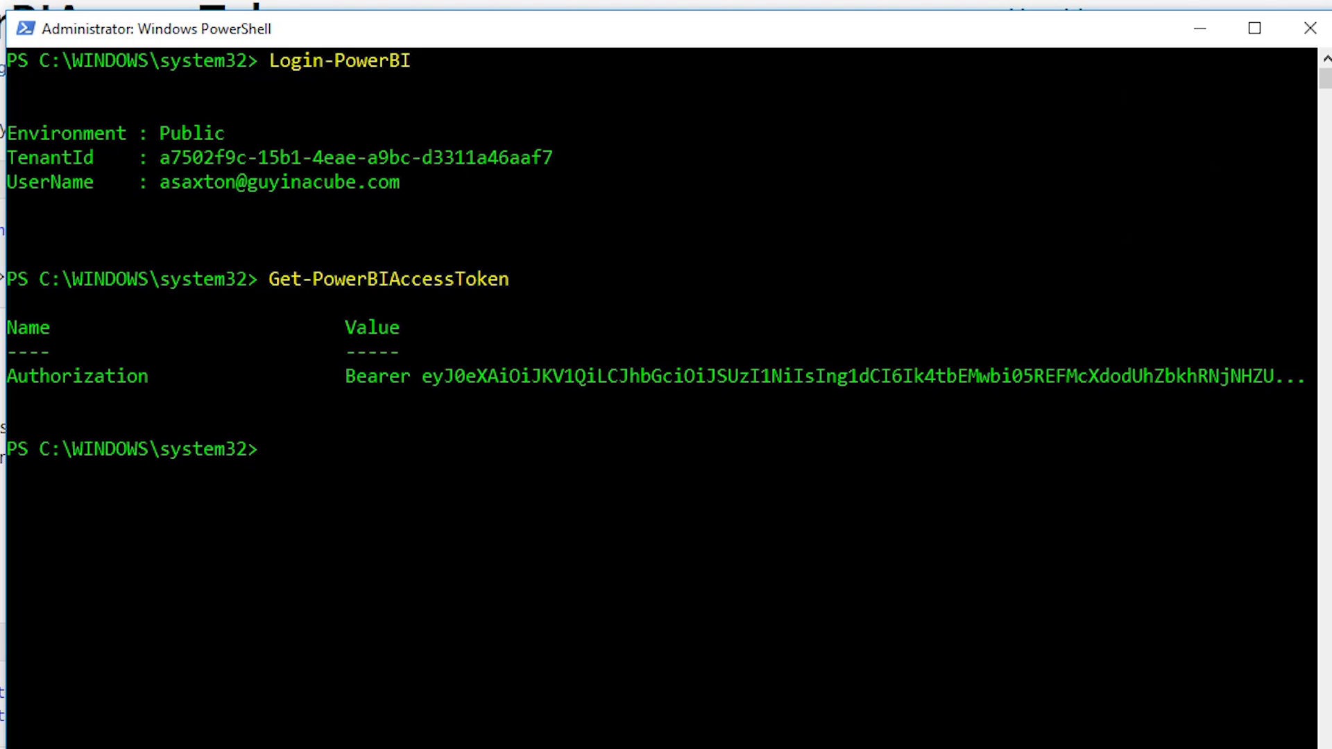
Step: Rerun the command with -AsString to print the full Bearer token, and select it for copying
key("Up")
type("-")
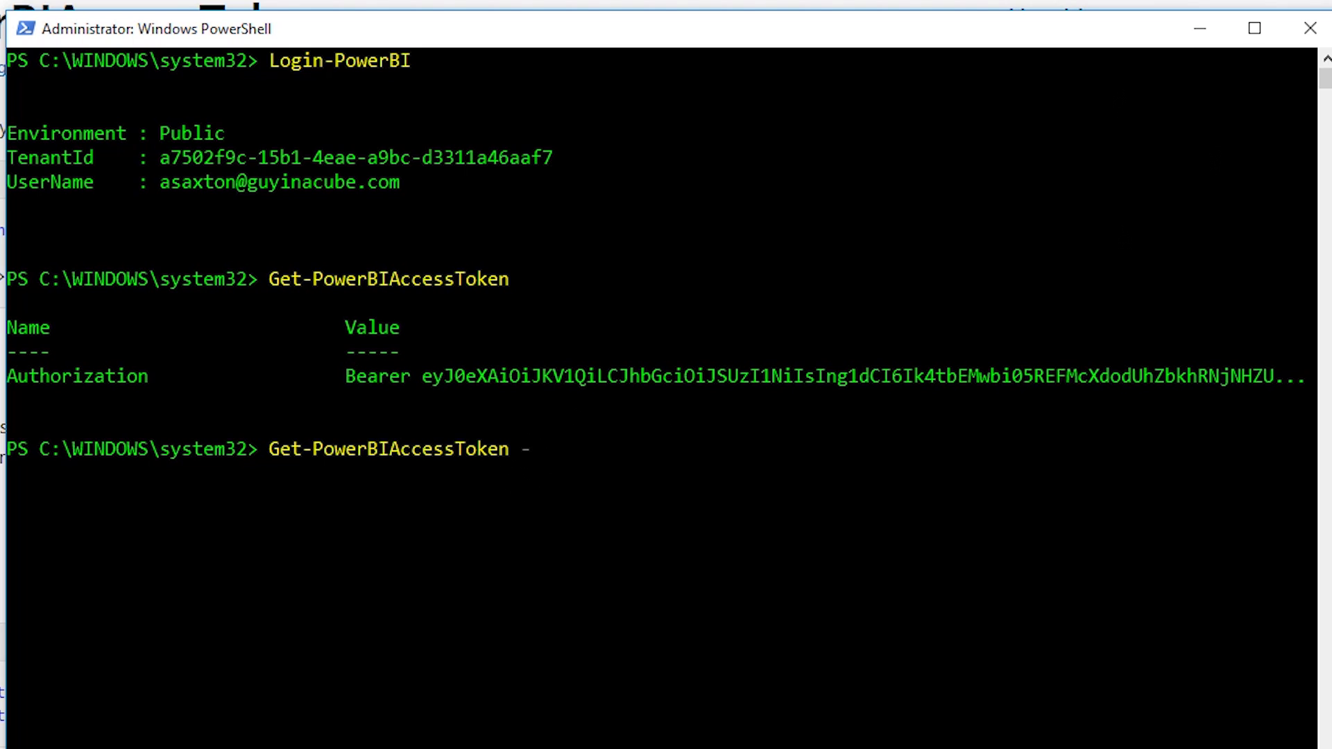
type("AsString")
key("Return")
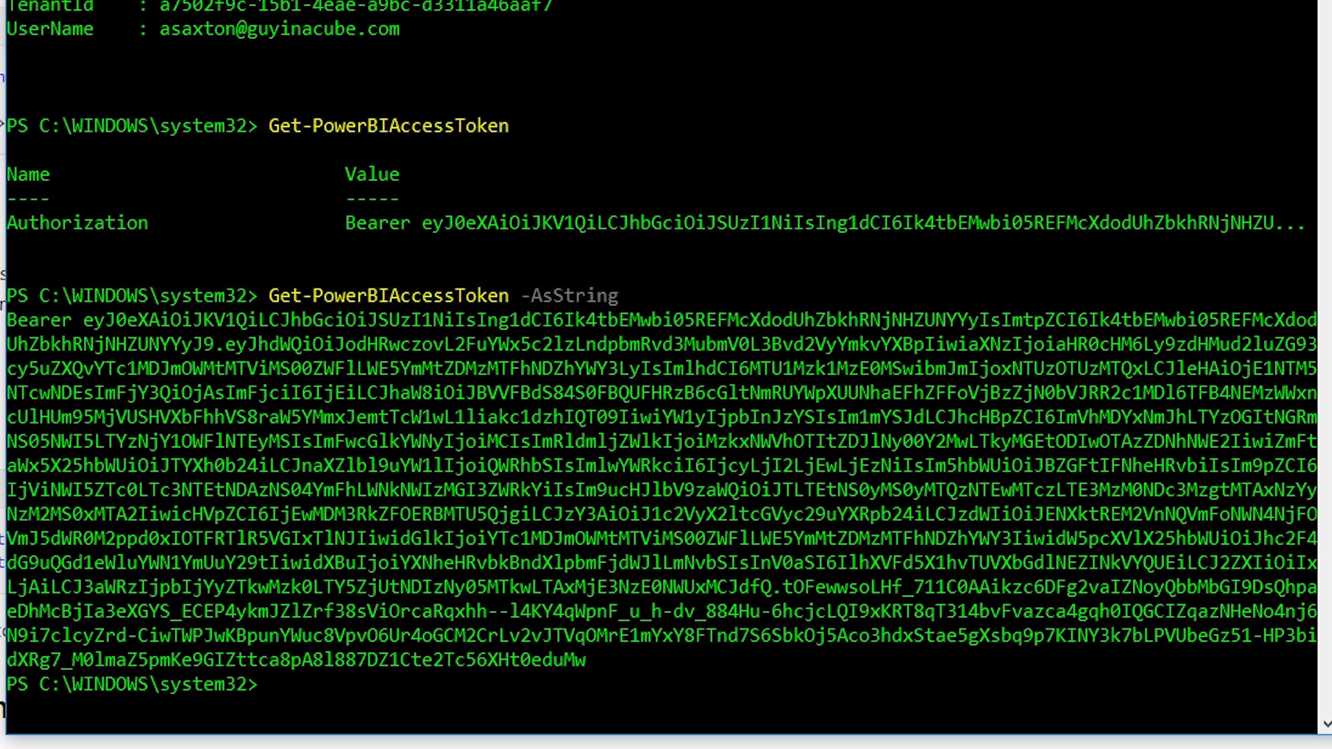
left_click(88, 324)
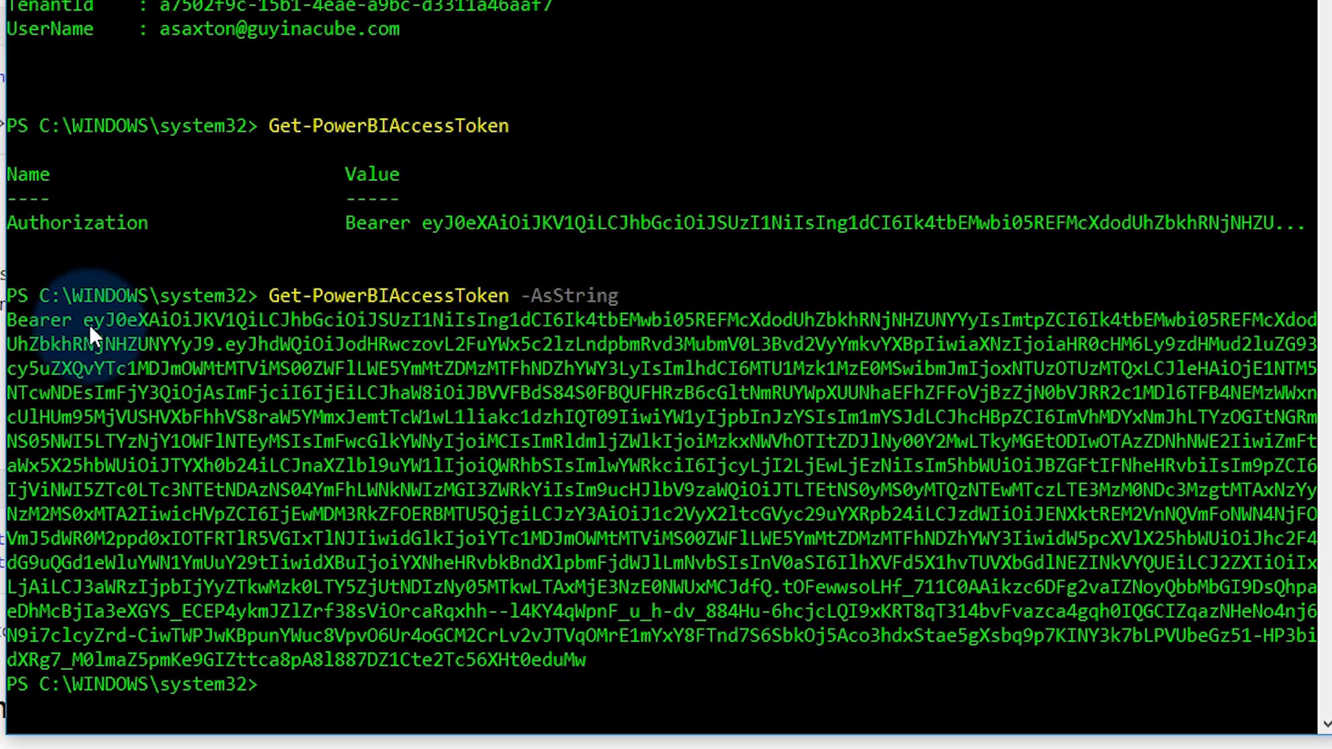
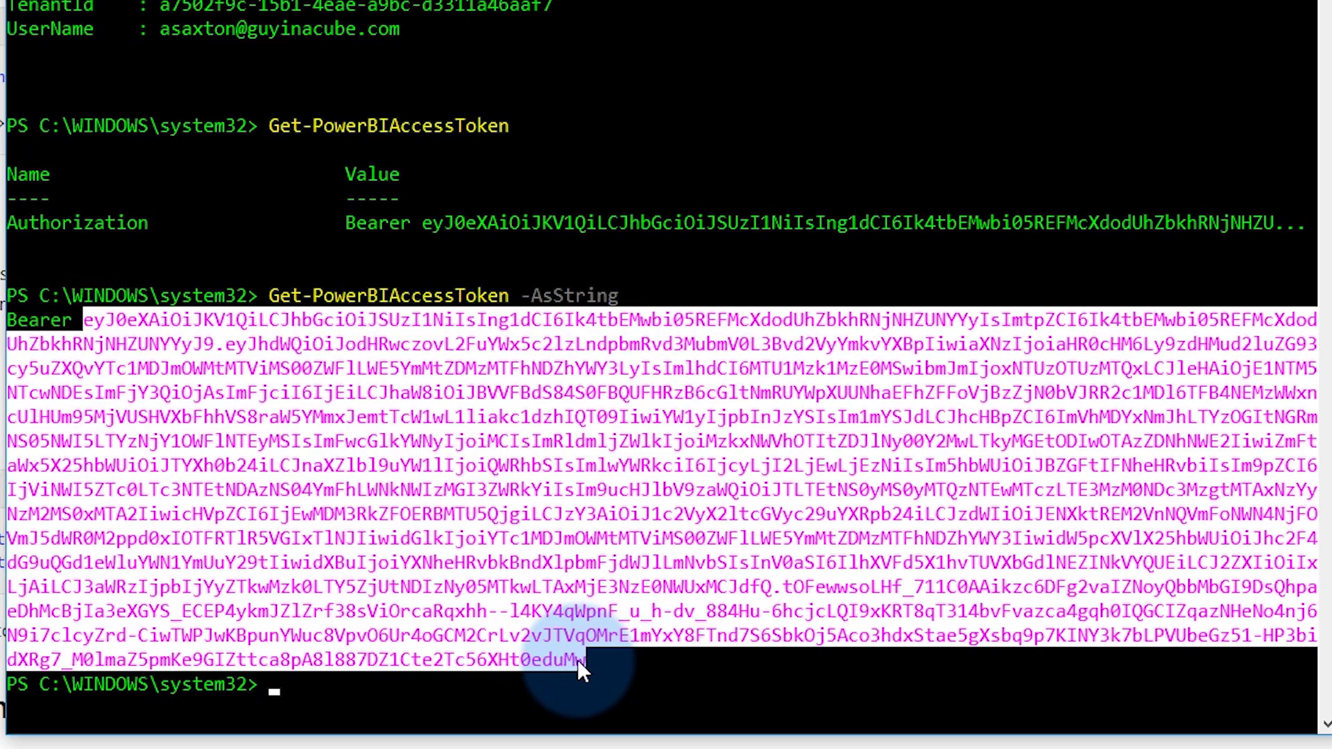
Step: Copy the bearer access token string printed by Get-PowerBIAccessToken -AsString
key("ctrl+c")
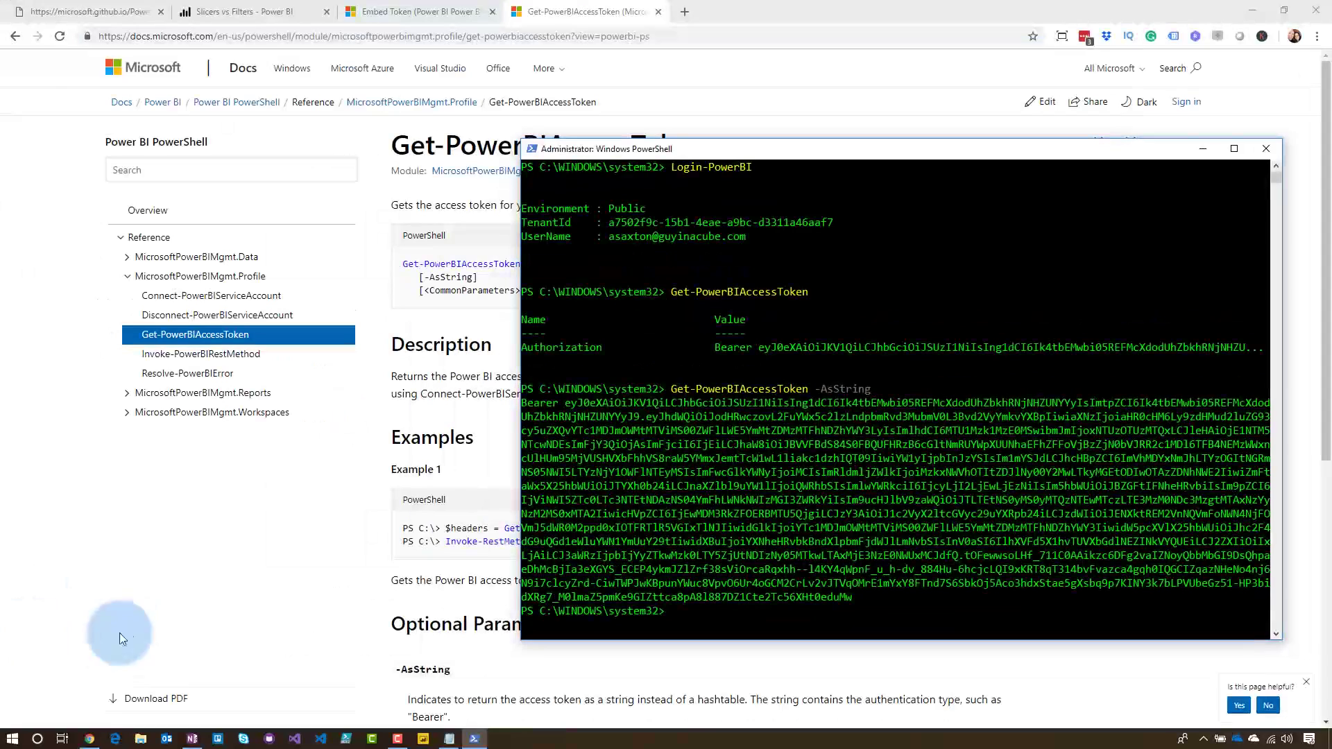
Step: Set the Playground token type to AAD token and paste the copied access token as Embed Token
left_click(108, 6)
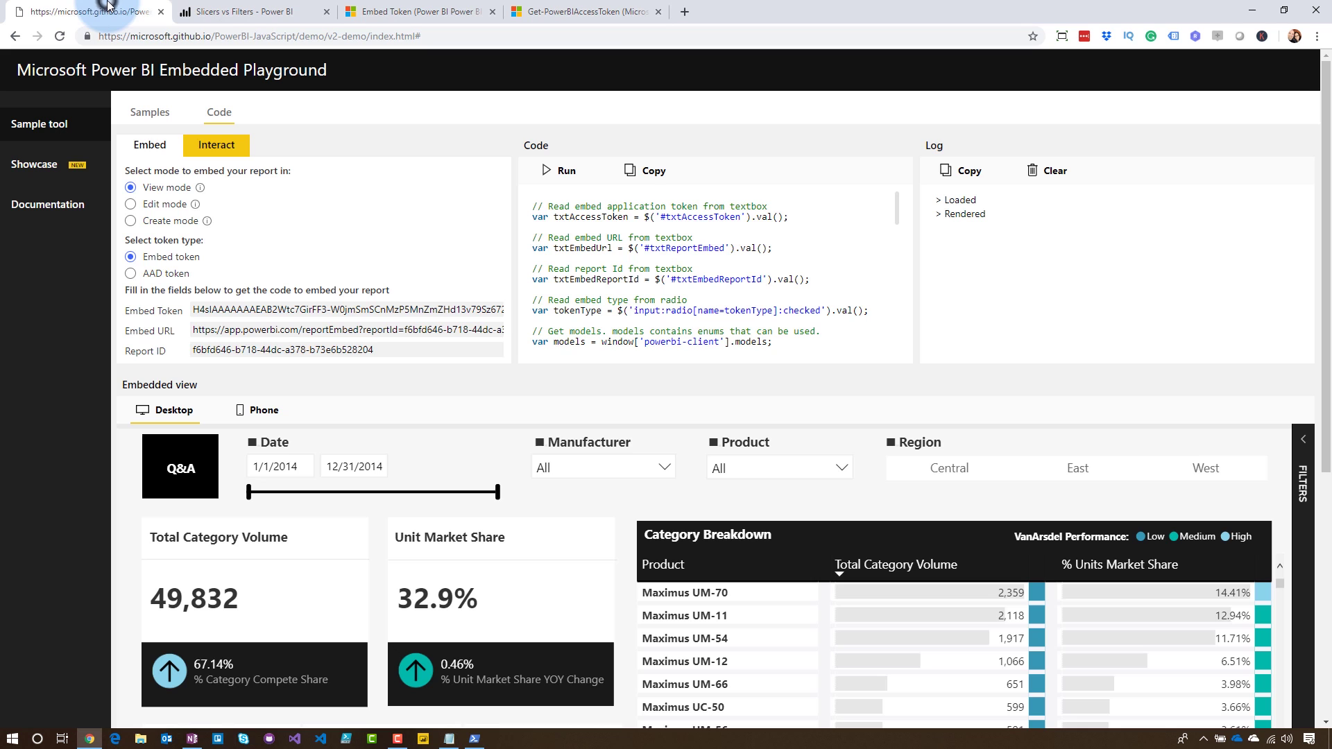
left_click(264, 310)
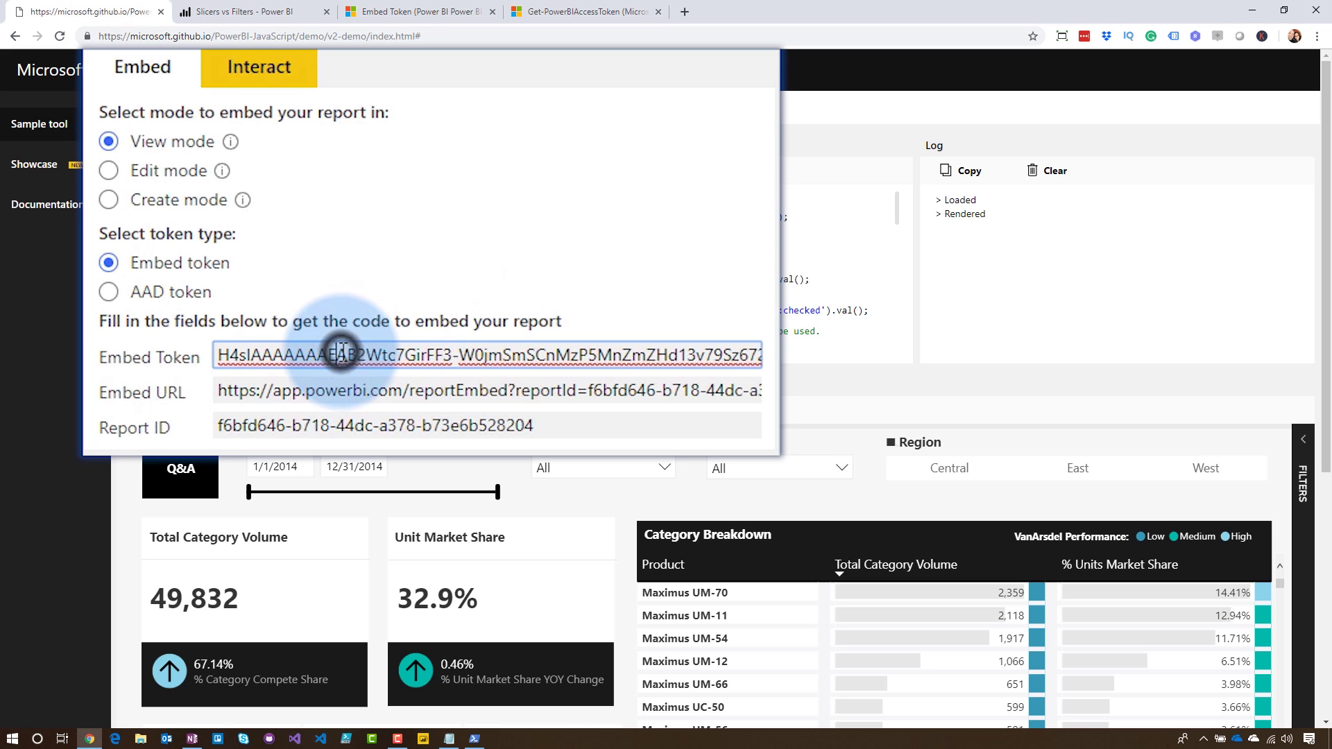
key("ctrl+a")
key("ctrl+v")
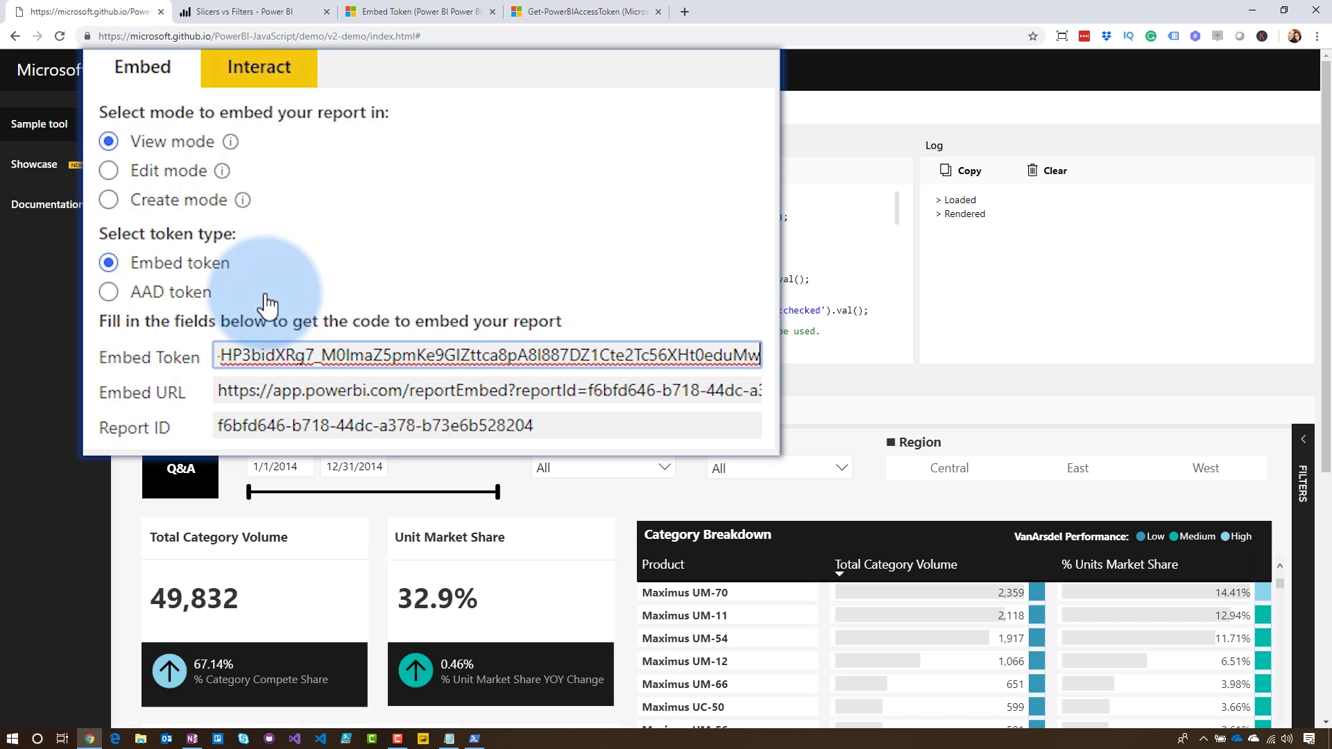
left_click(147, 303)
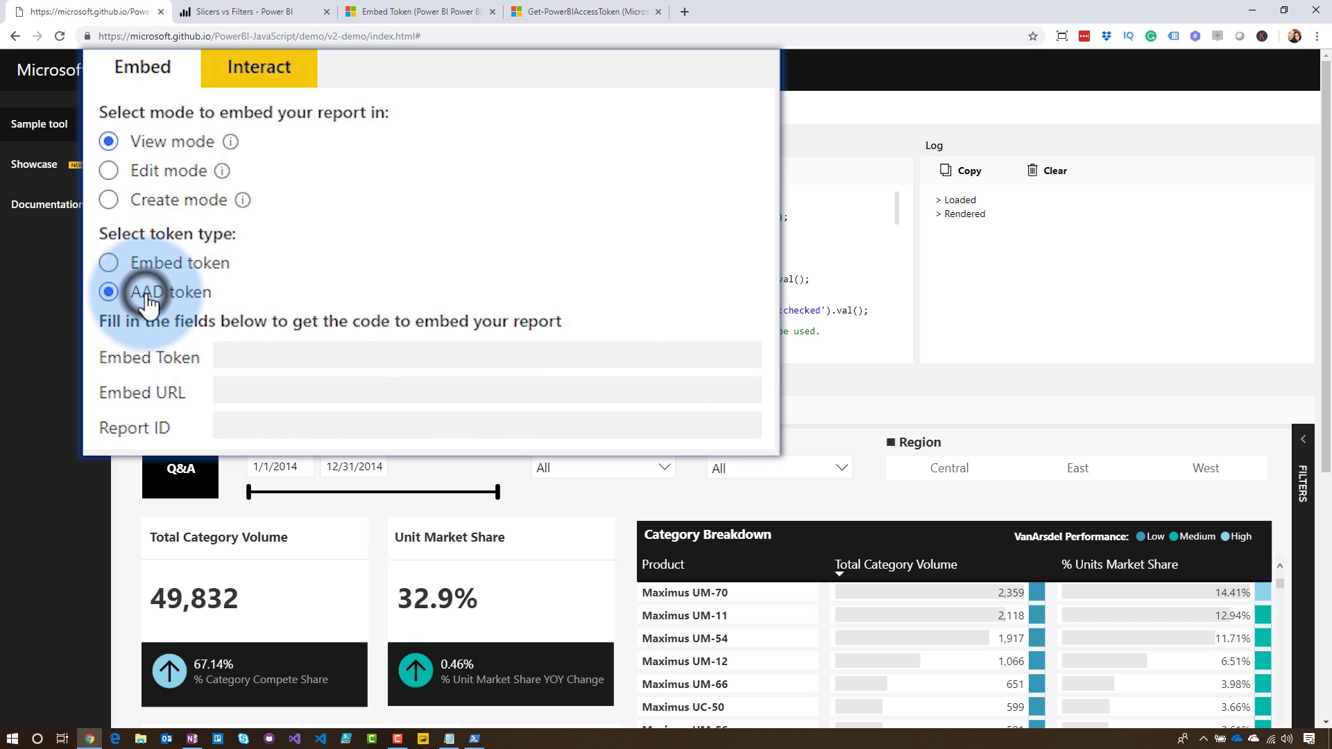
left_click(314, 369)
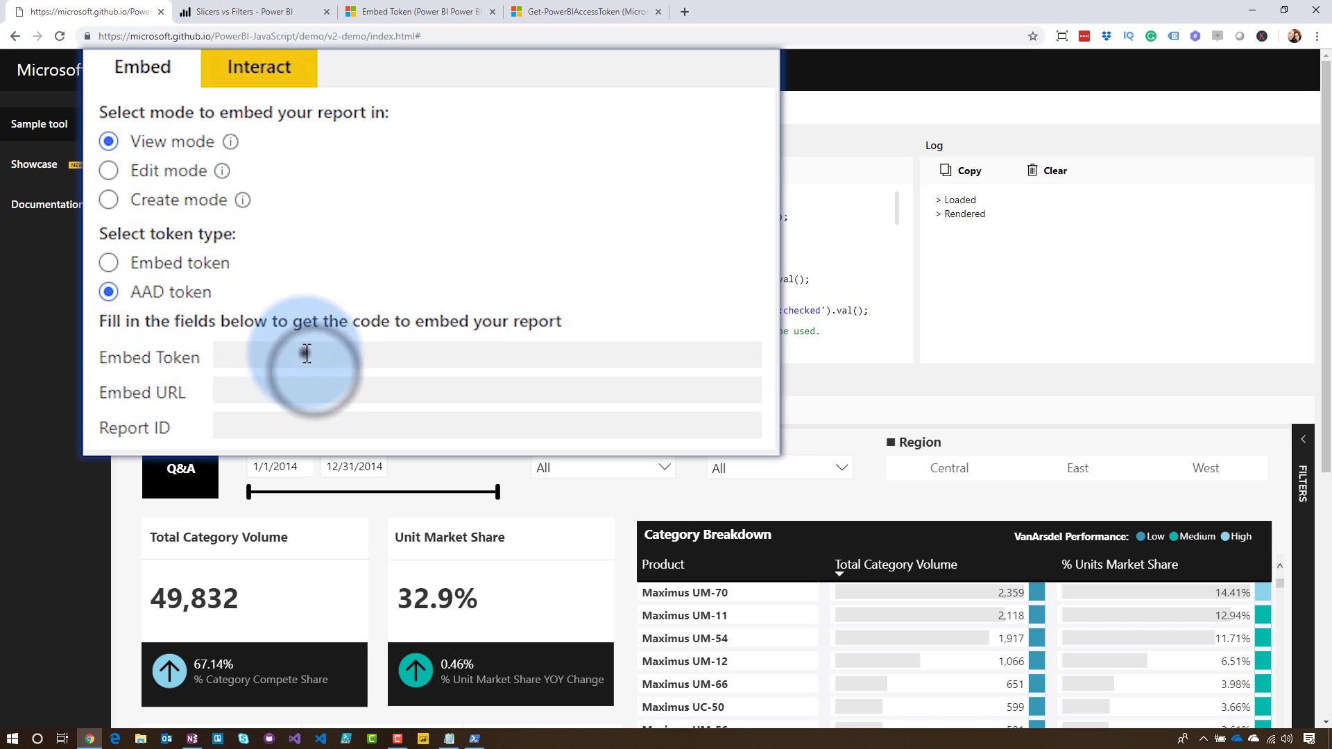
left_click(306, 355)
key("ctrl+v")
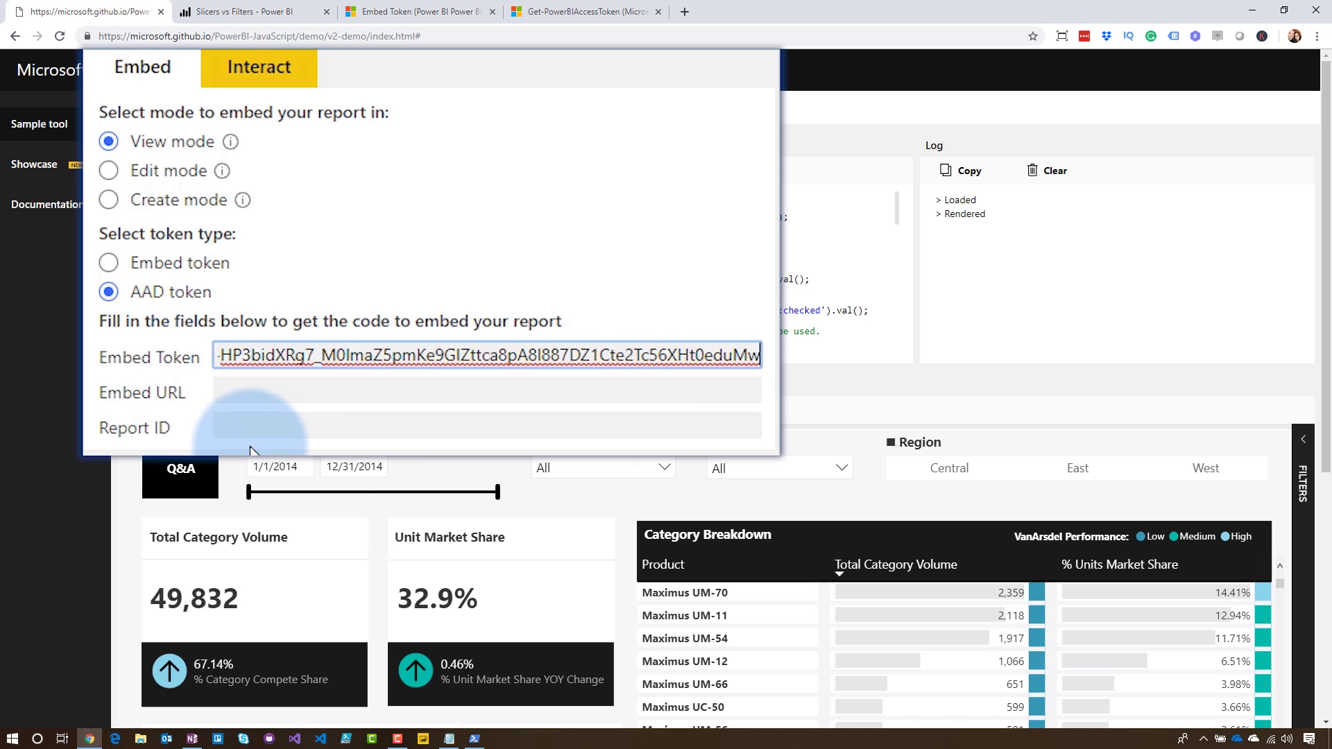
Step: Copy the report embed URL from Notepad into the Playground's Embed URL field
left_click(449, 739)
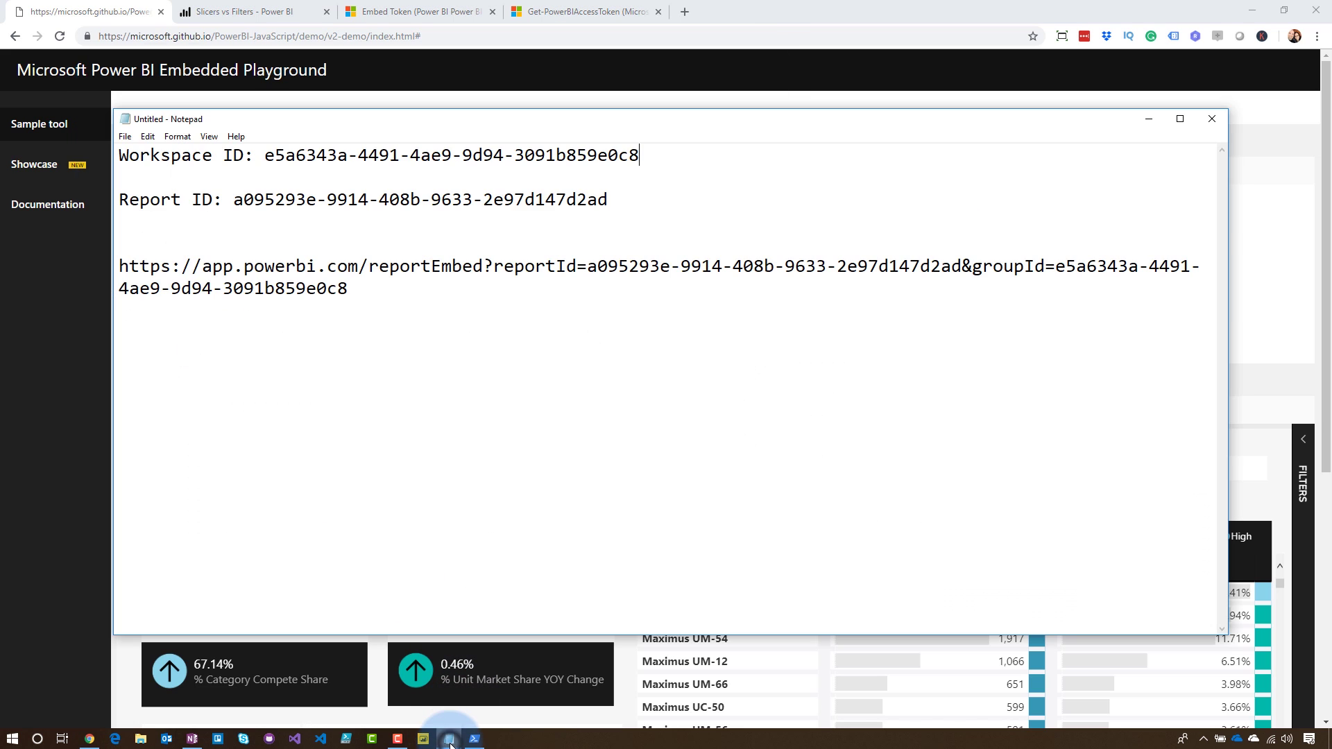
left_click_drag(359, 288, 112, 260)
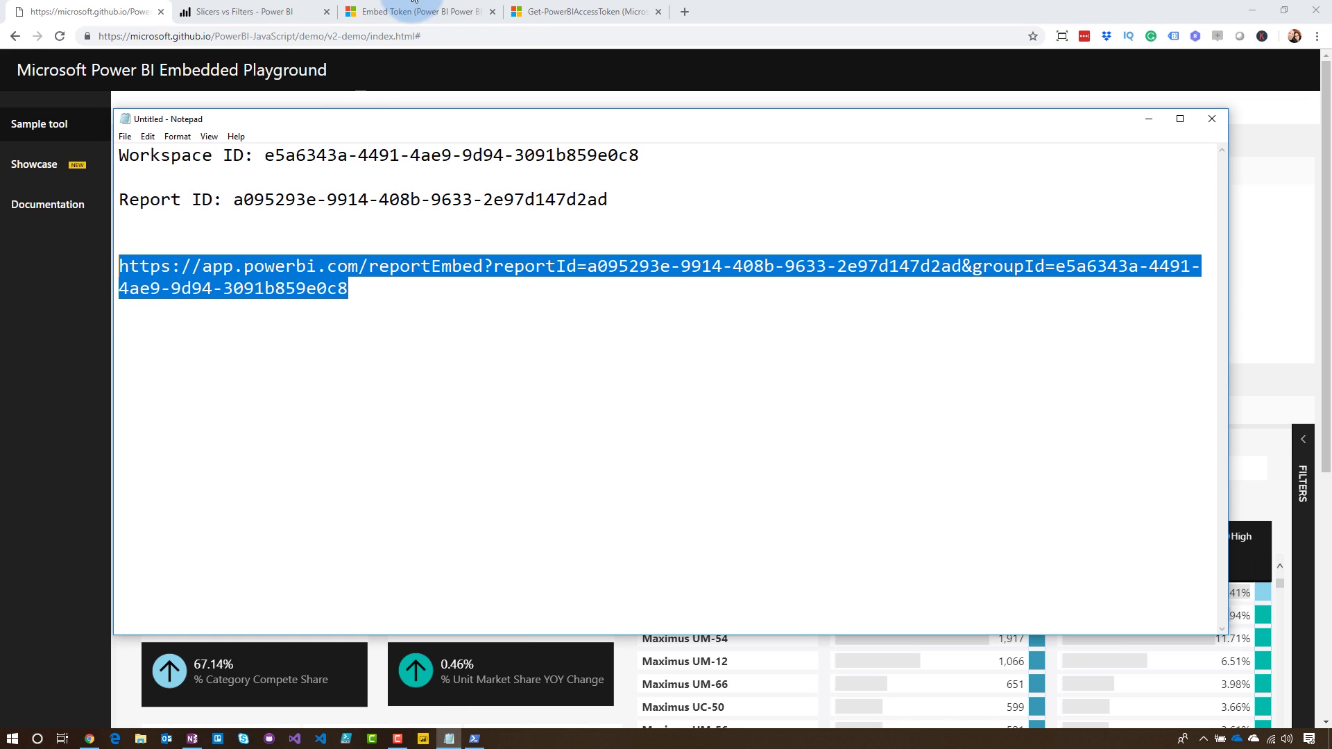
left_click(107, 4)
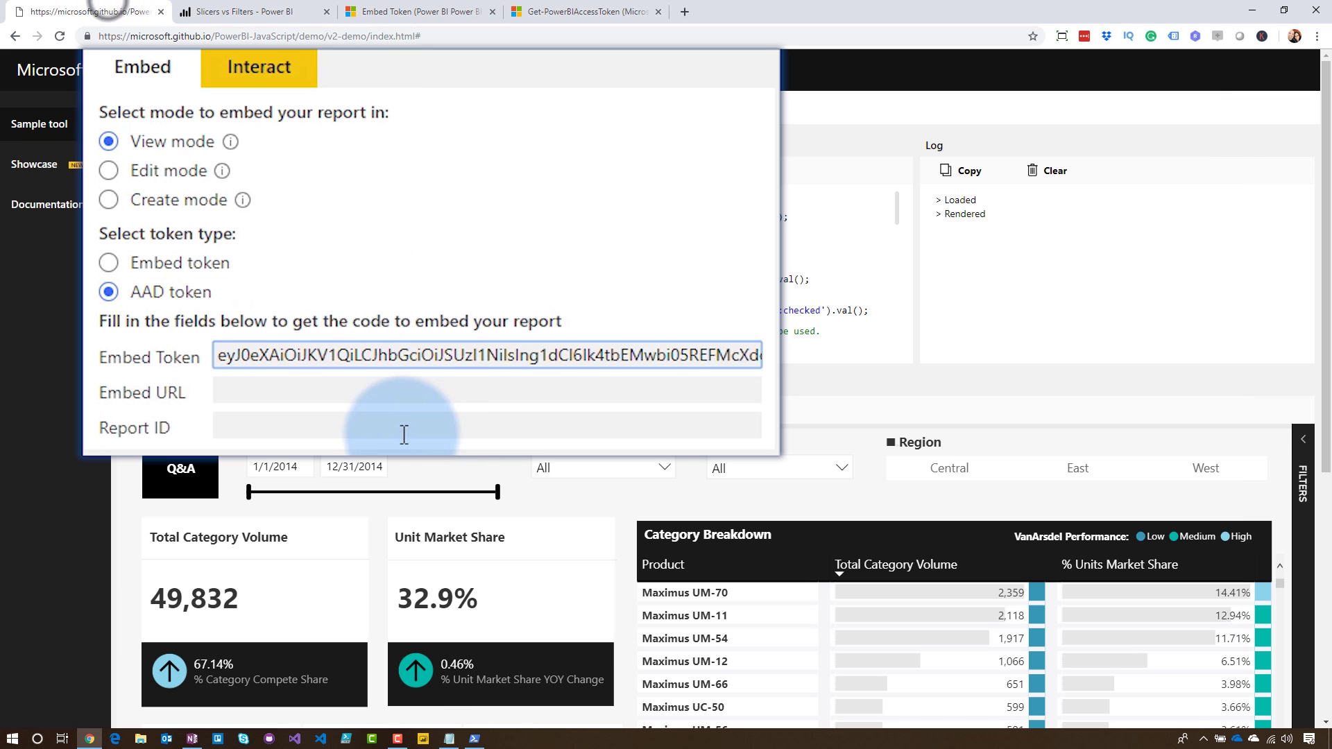
left_click(281, 385)
key("ctrl+v")
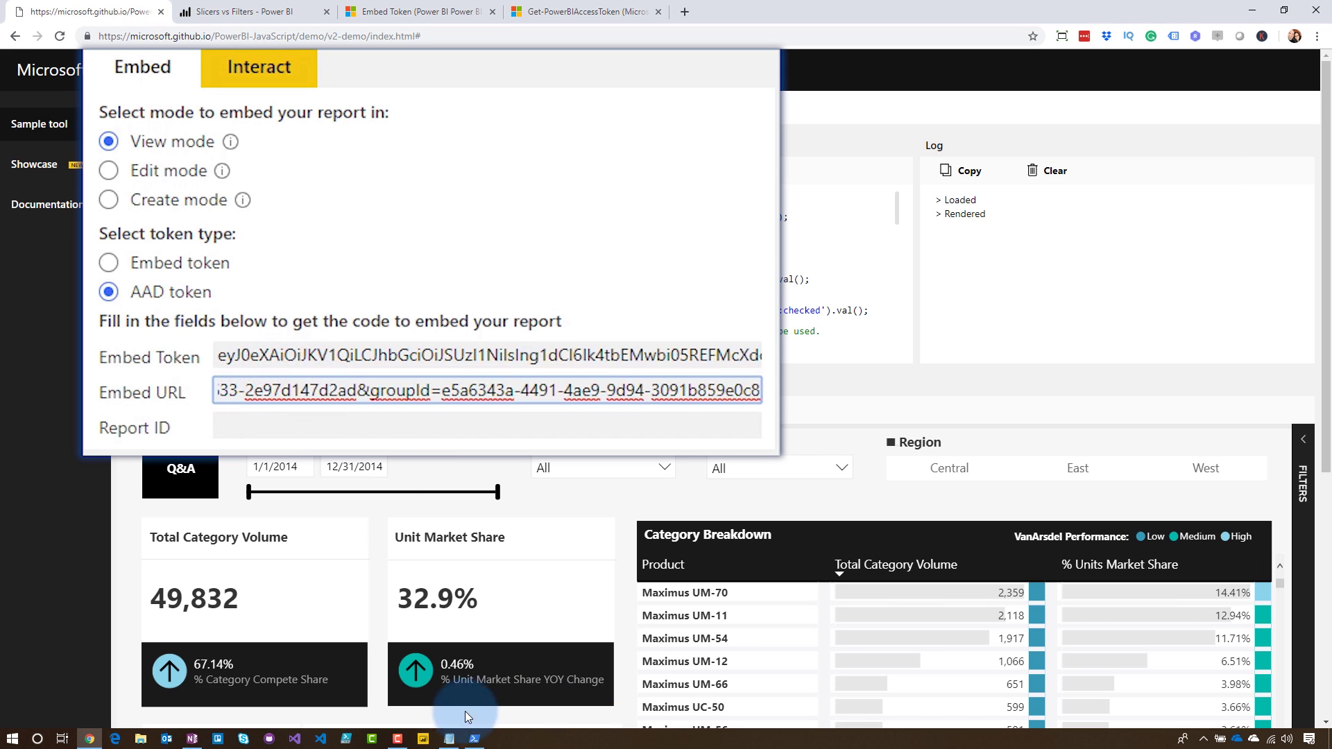
Step: Paste the Report ID line from Notepad into Report ID and run the embed code
left_click(449, 738)
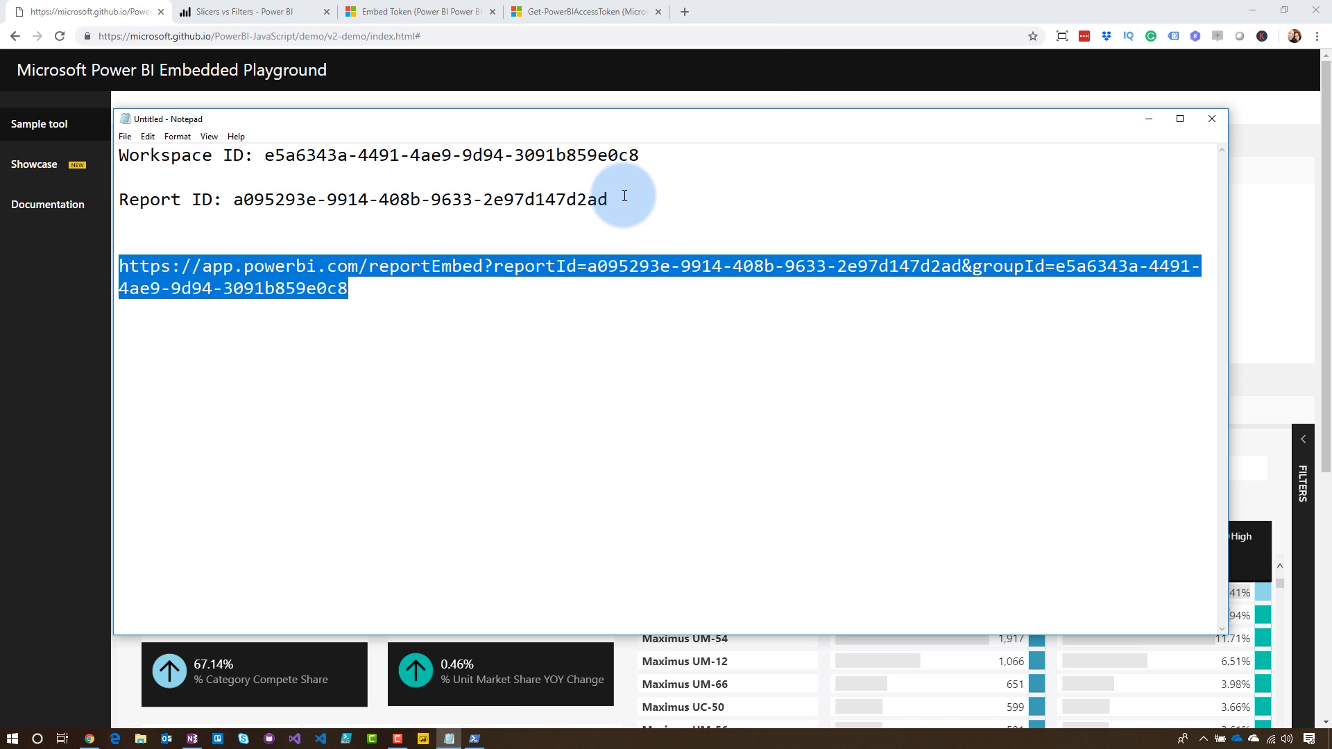
left_click_drag(609, 199, 110, 199)
key("ctrl+c")
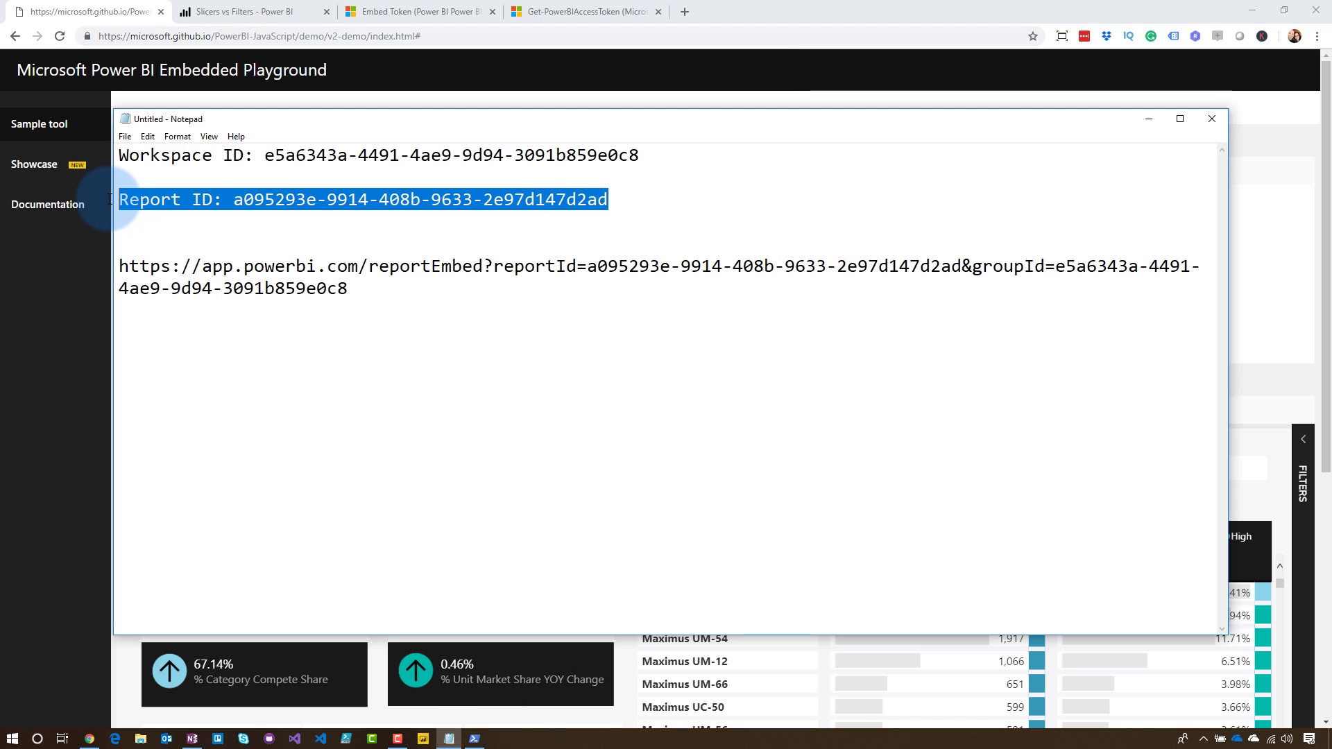
left_click(90, 12)
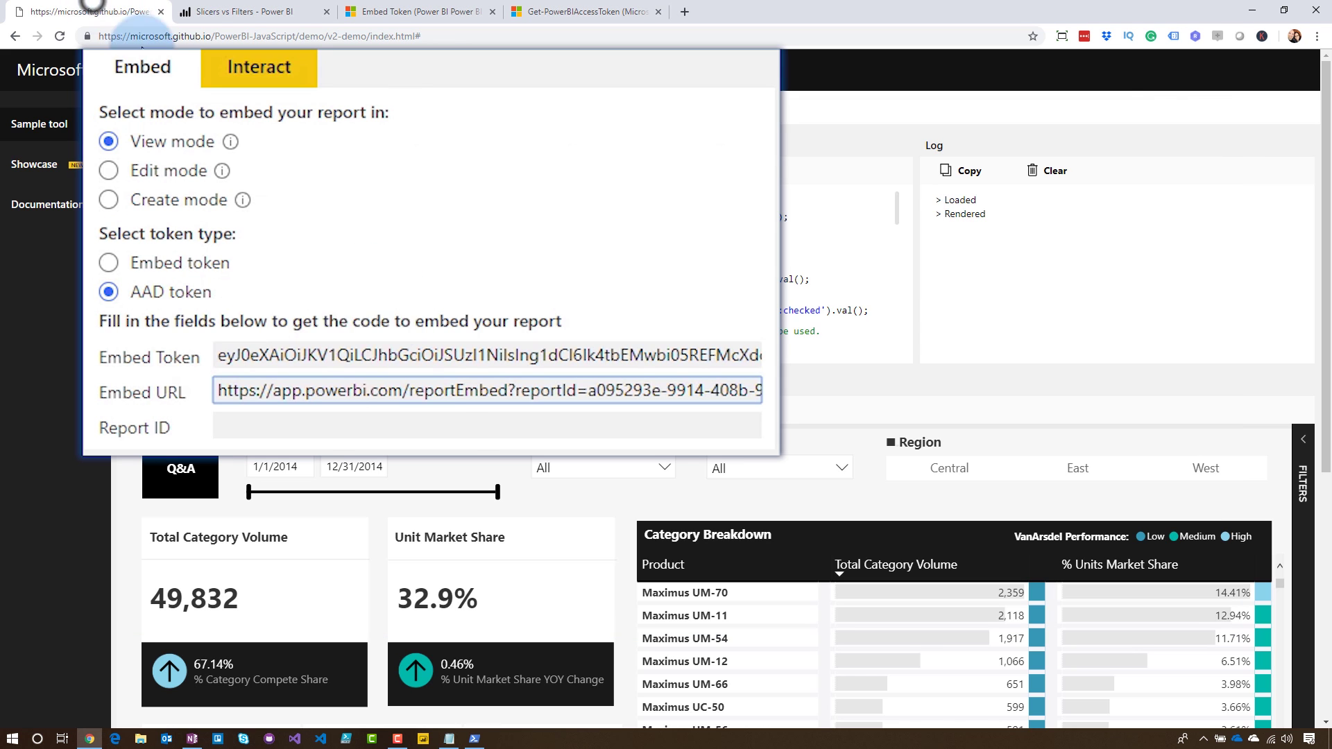
left_click(372, 426)
key("ctrl+v")
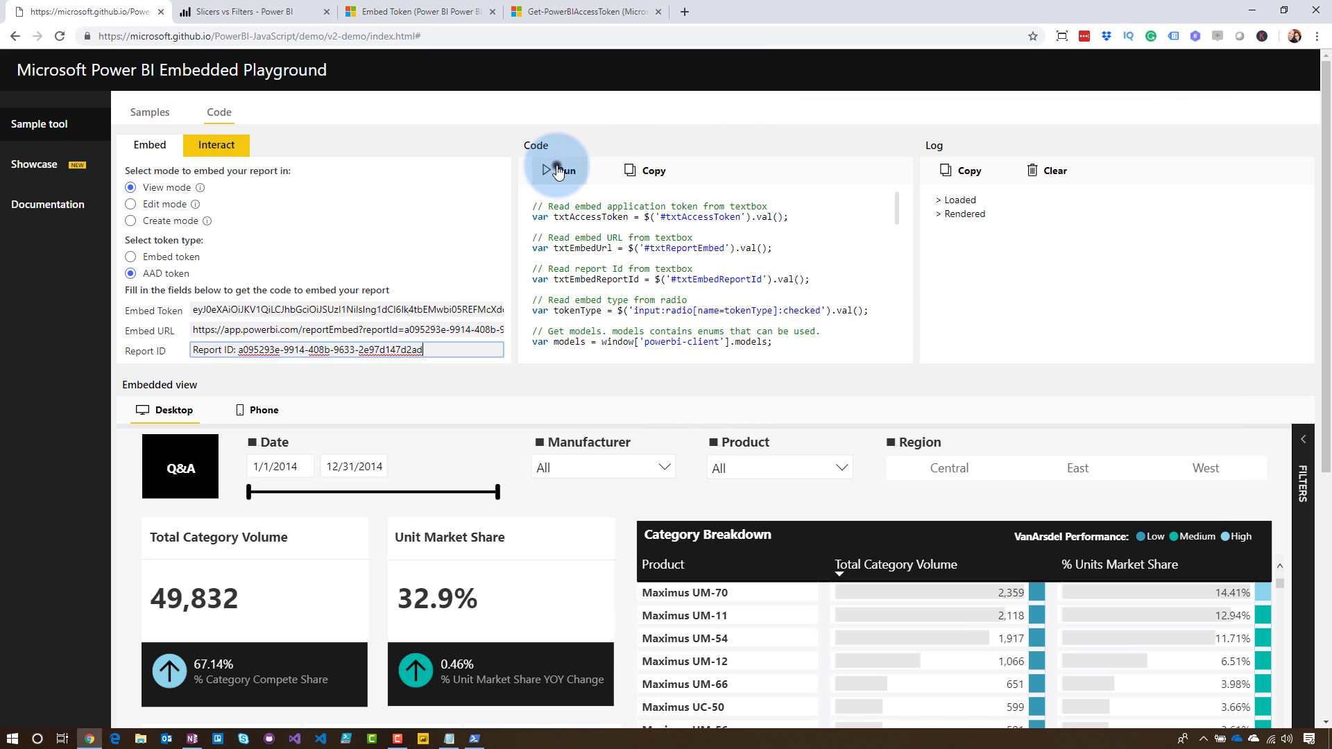
left_click(559, 171)
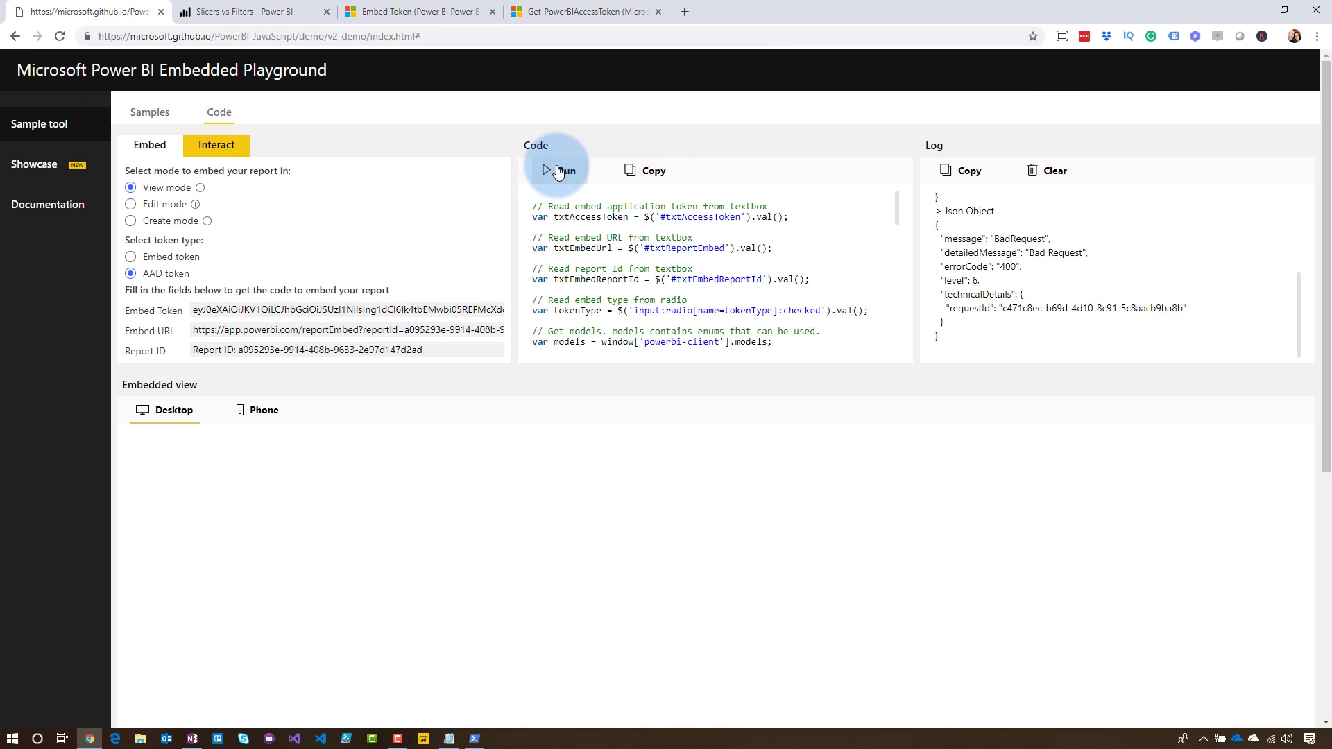
Step: Replace the Report ID value with just the report GUID and rerun to embed 2013 Sales Overview
triple_click(297, 349)
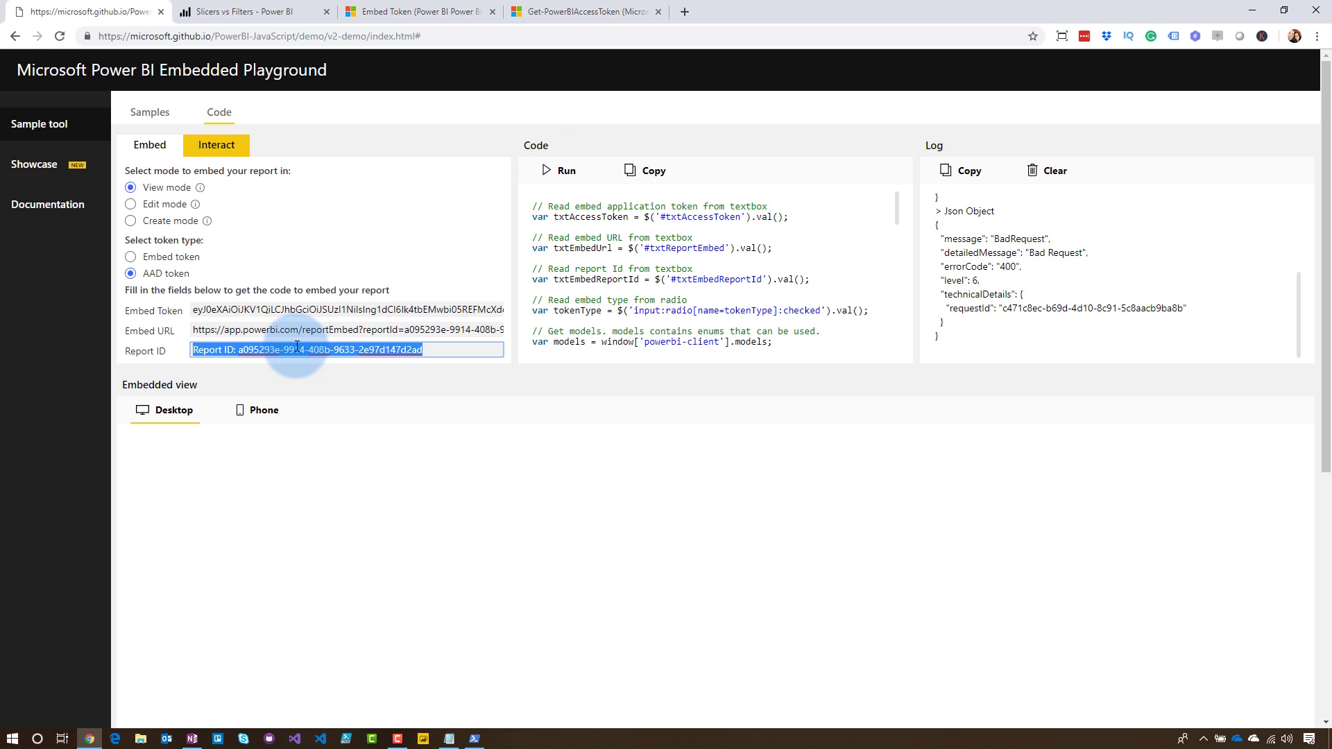
type("a095293e-9914-408b-9633-2e97d147d2ad")
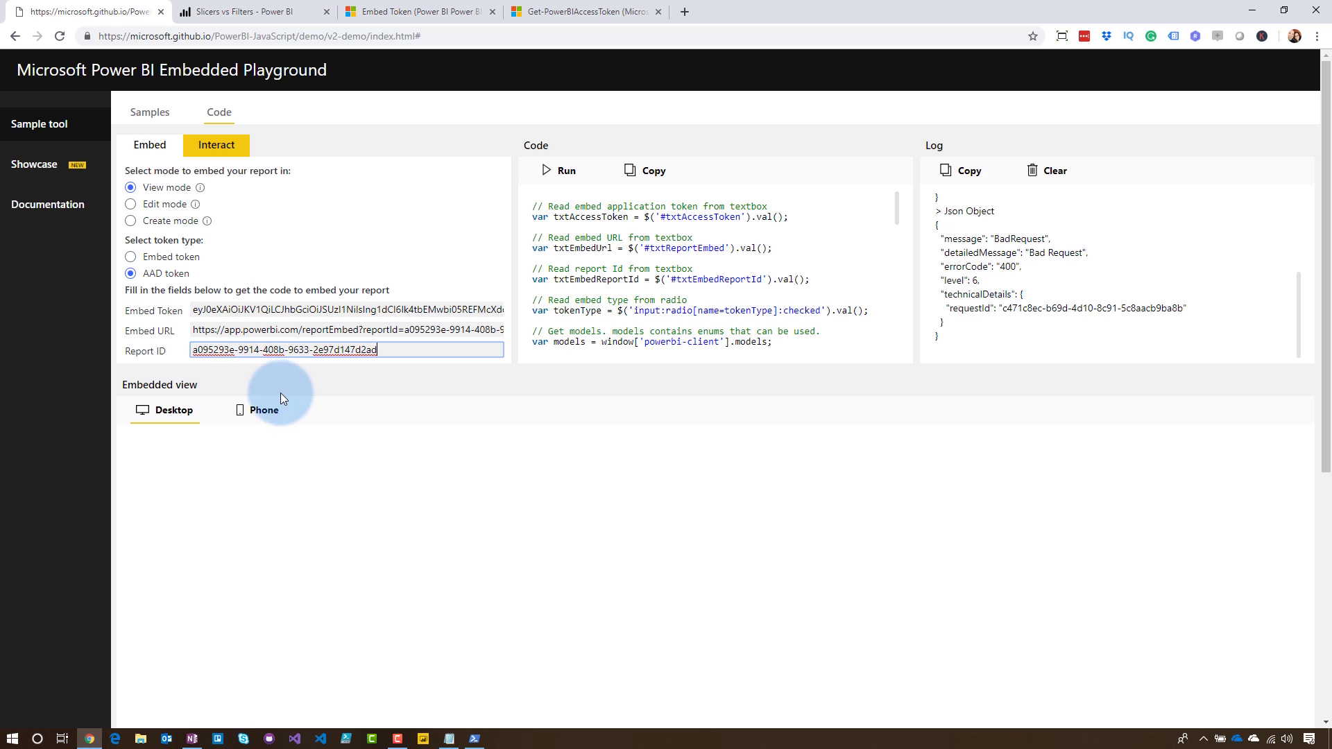
left_click(555, 173)
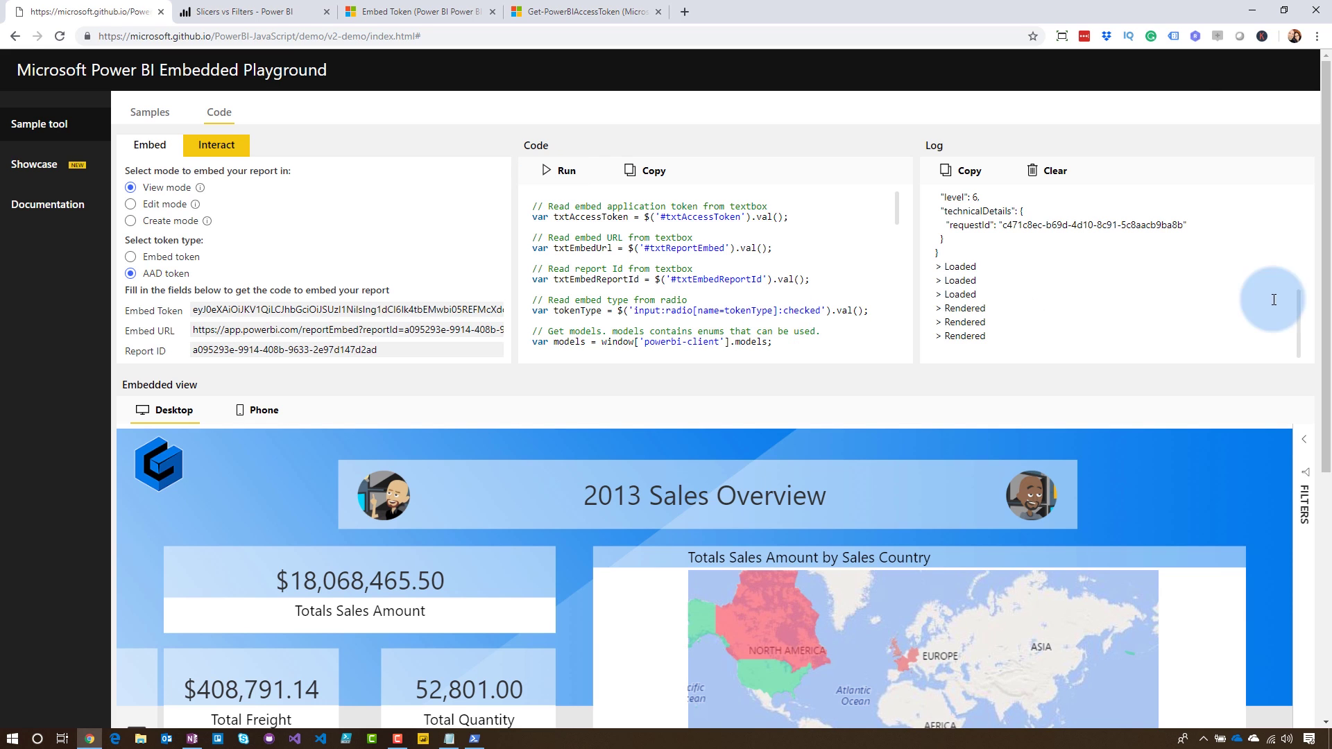
Step: Expand the report's filters pane and switch the report to its Filters page
left_click(1304, 442)
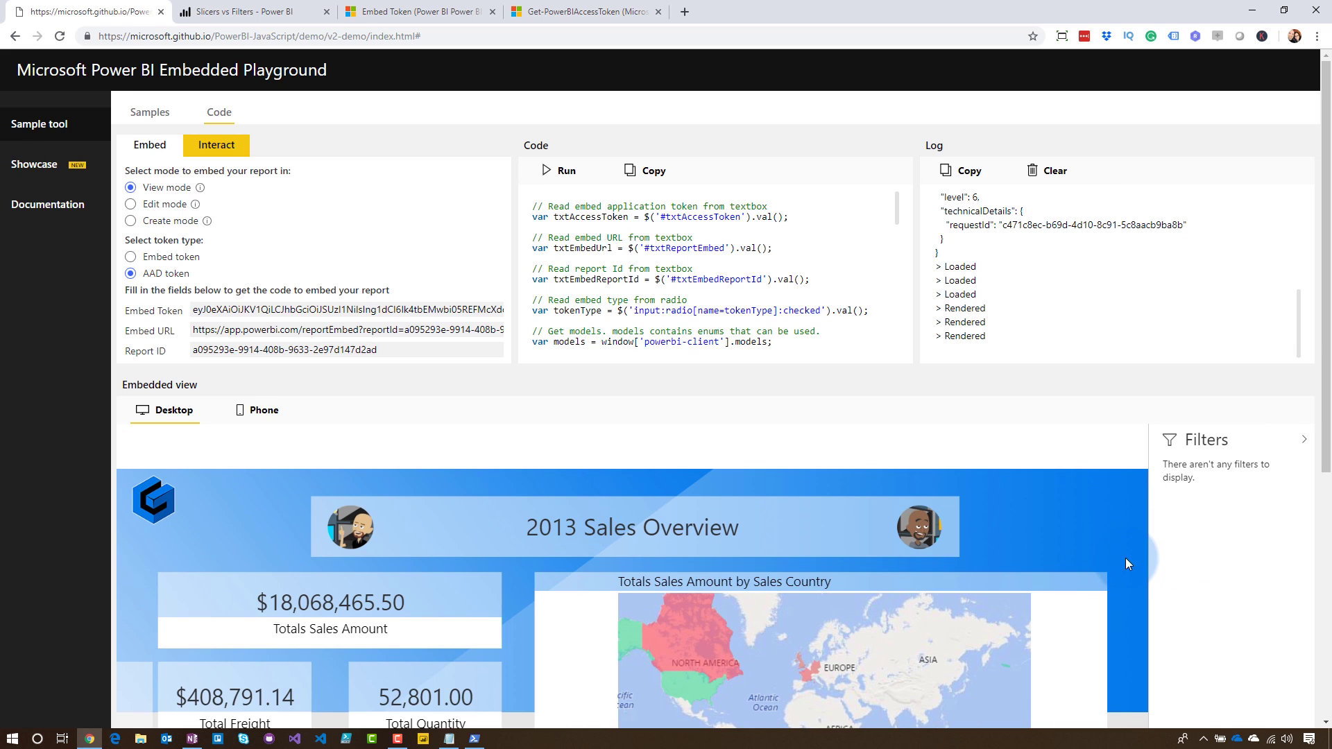
scroll(1125, 558, "down", 5)
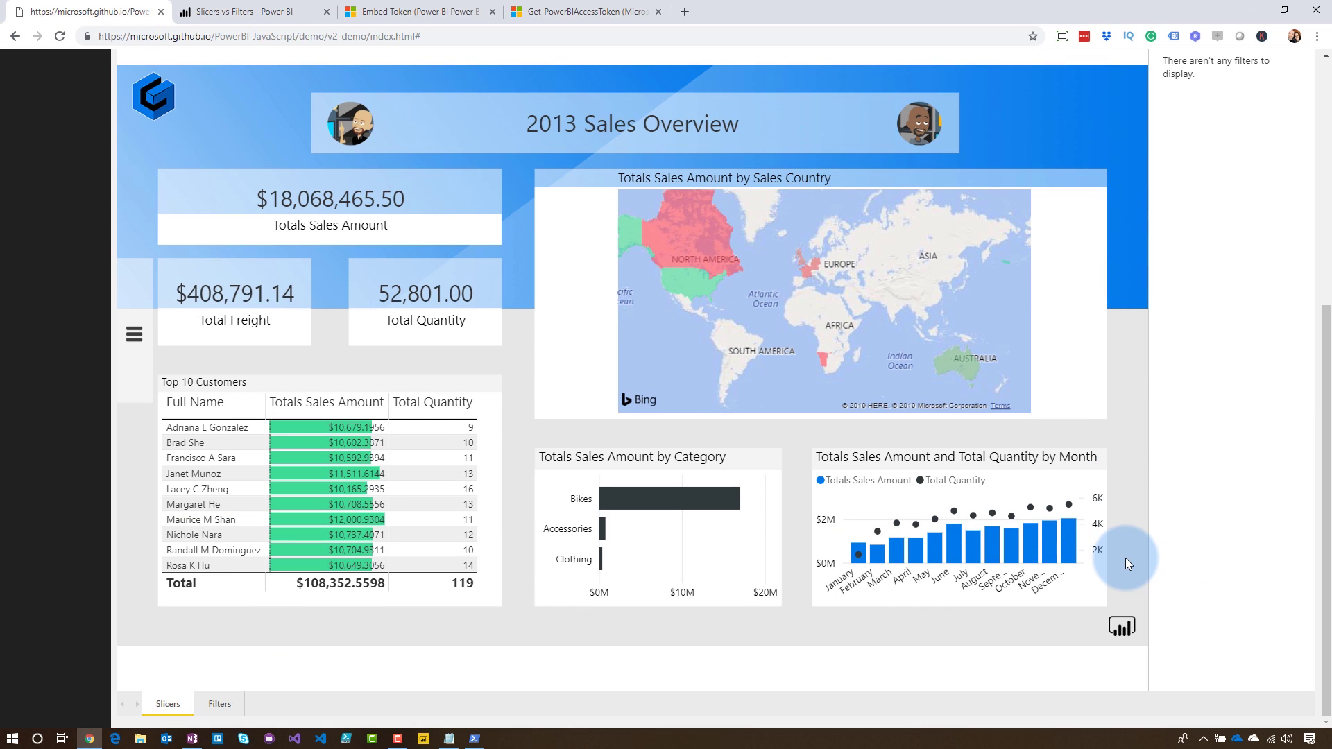
left_click(217, 704)
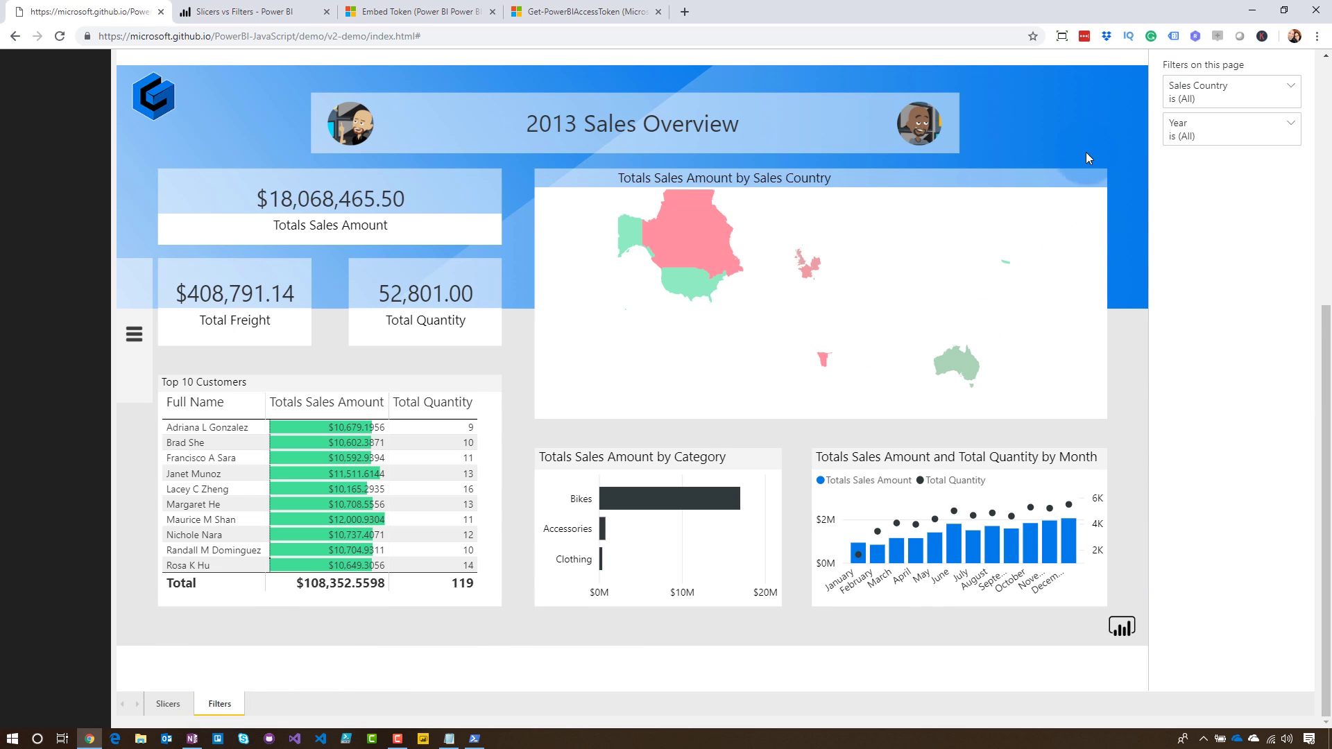
scroll(1091, 132, "up", 5)
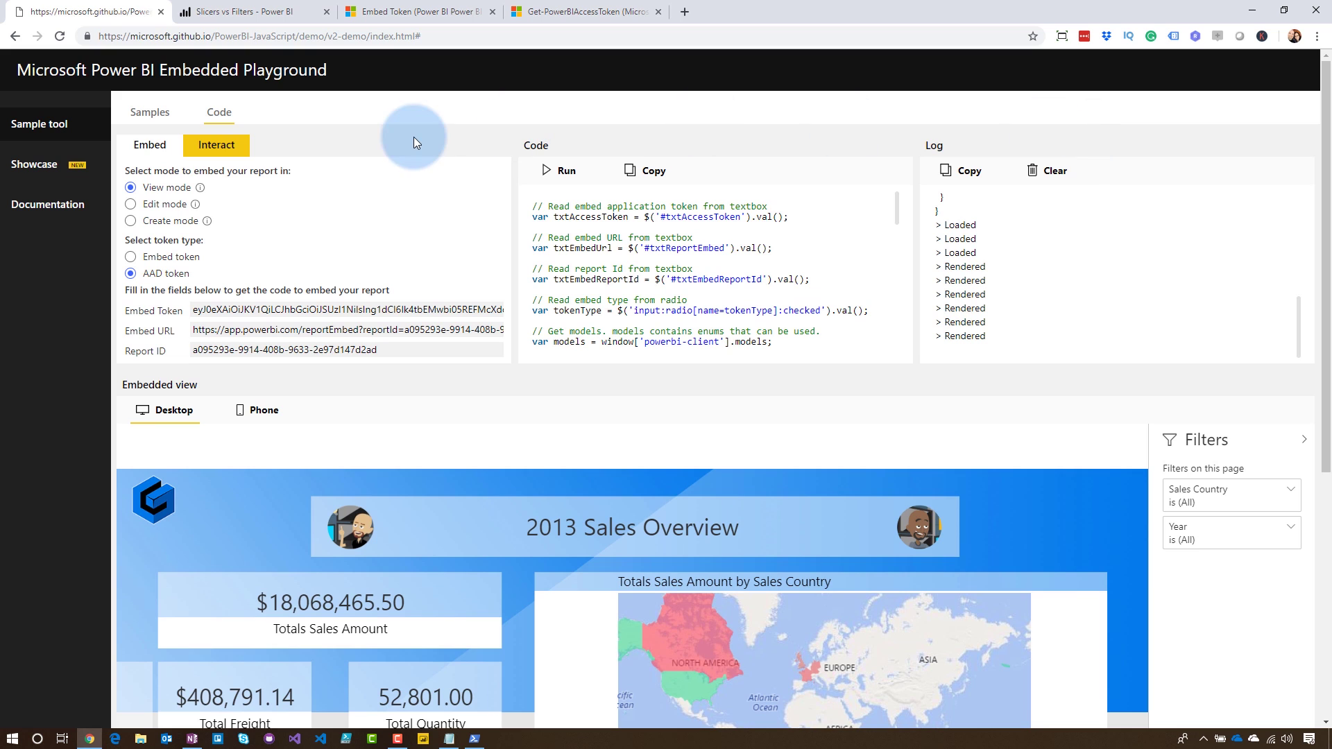
left_click(220, 143)
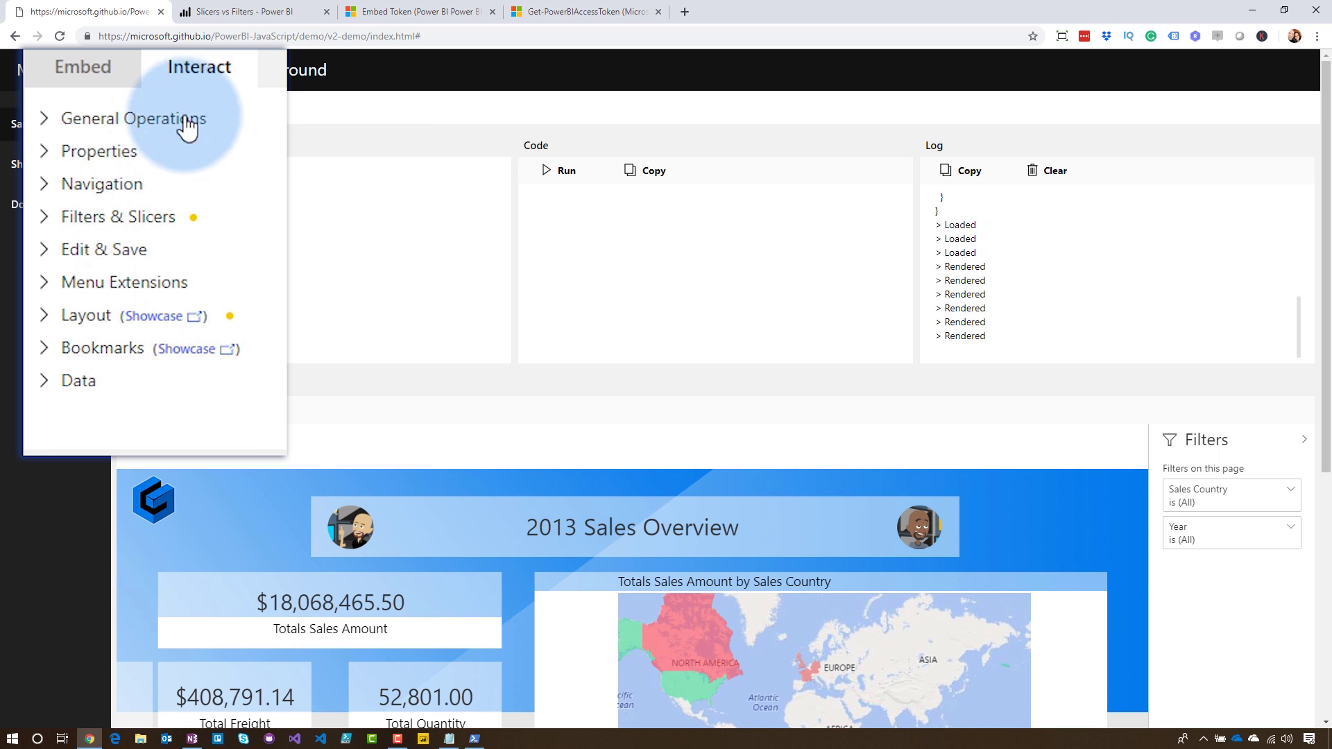
Step: Run Get page filters, filter Sales Country to Australia, then read the page filters again
left_click(35, 215)
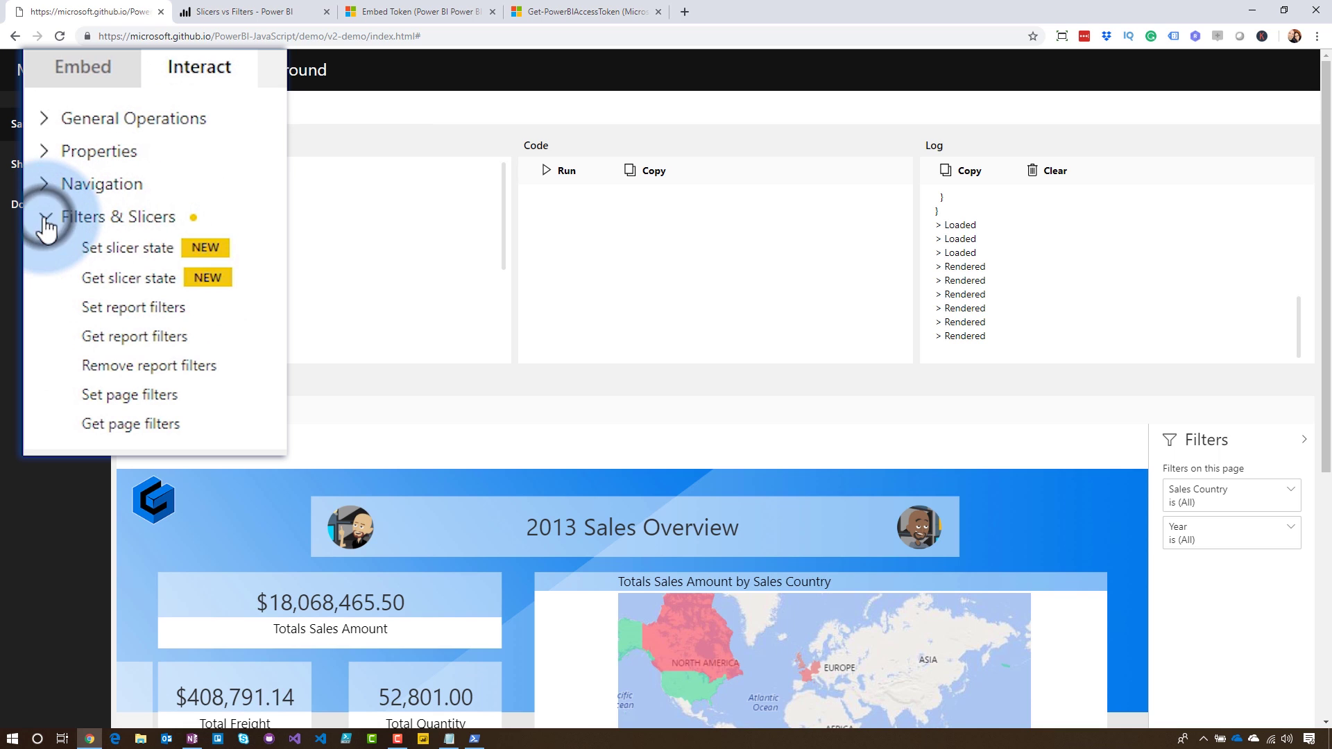
left_click(150, 424)
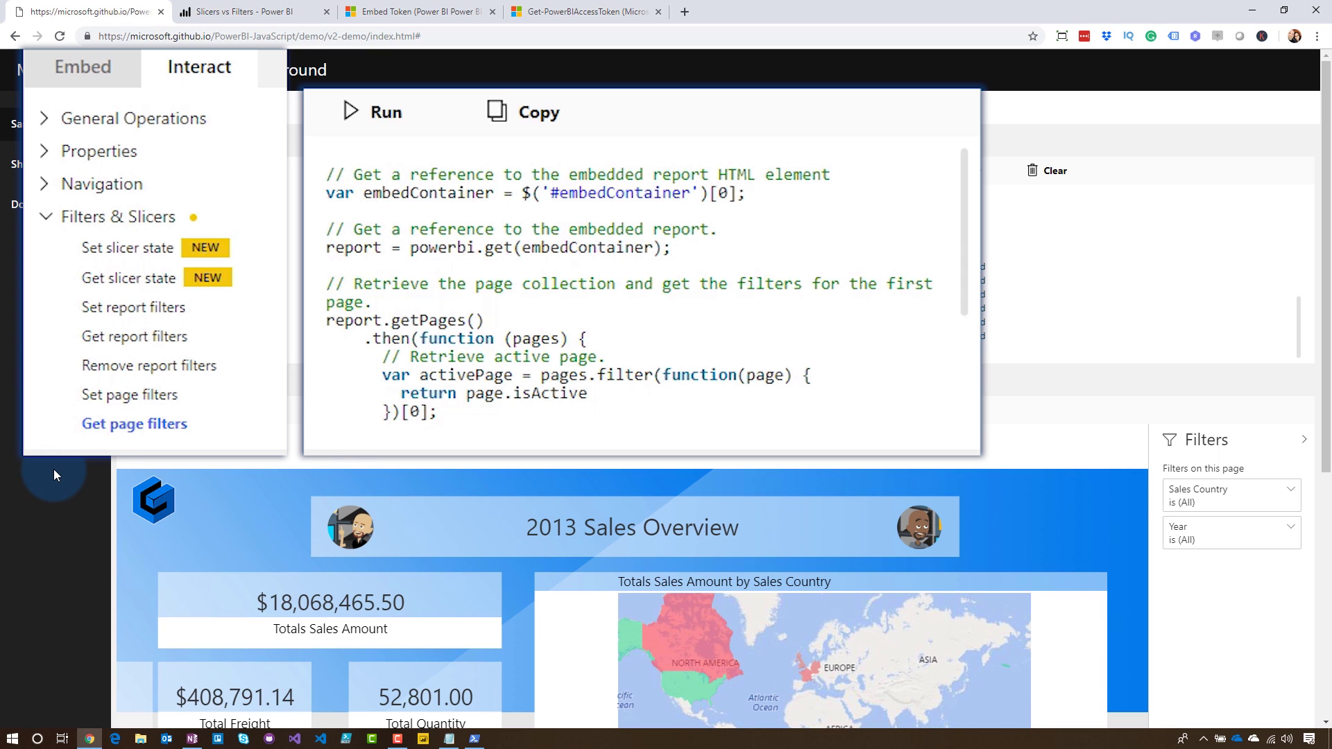
left_click(386, 113)
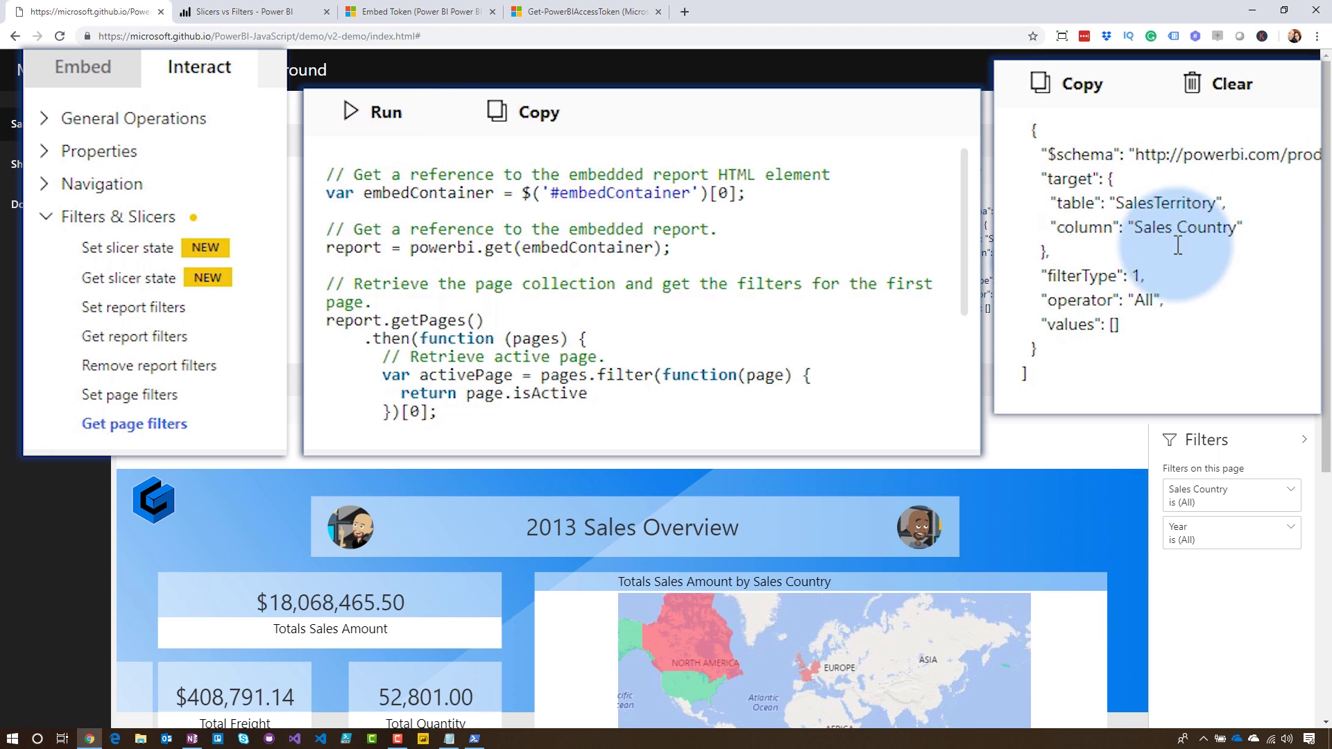
left_click(1292, 492)
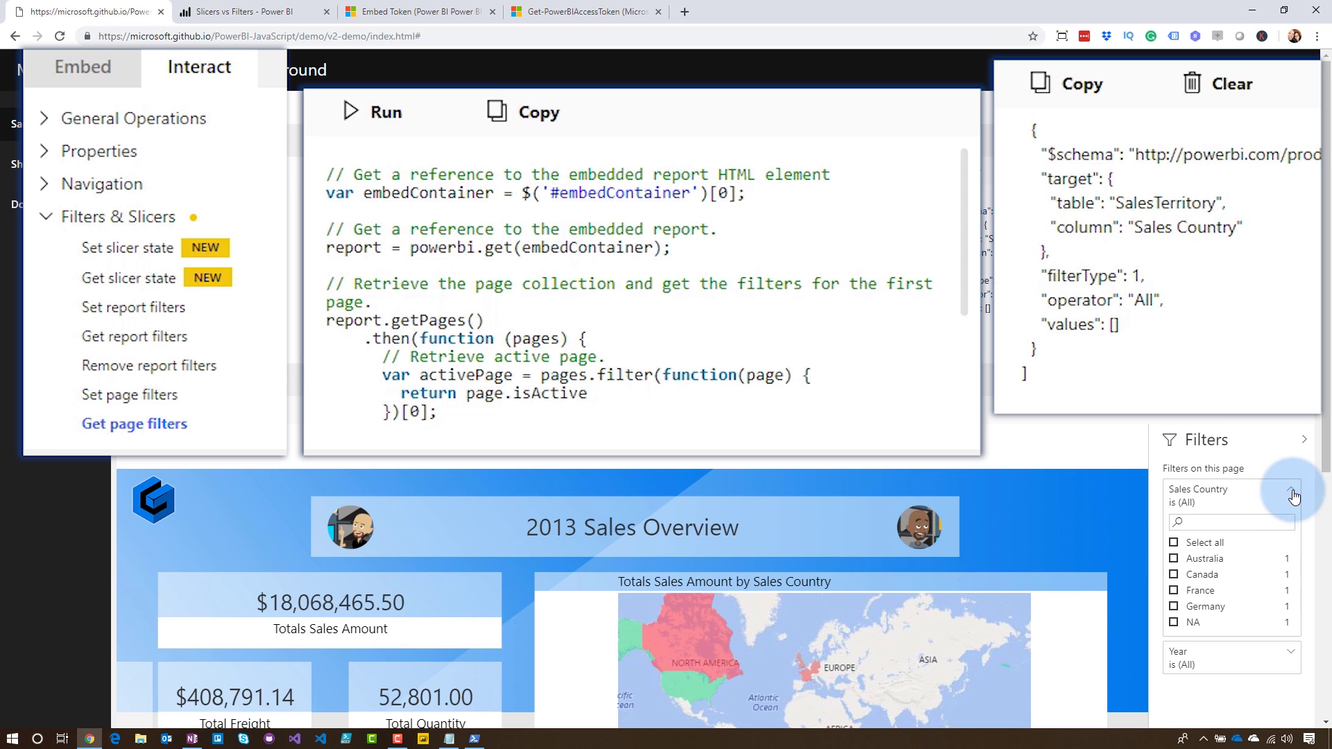
left_click(1172, 559)
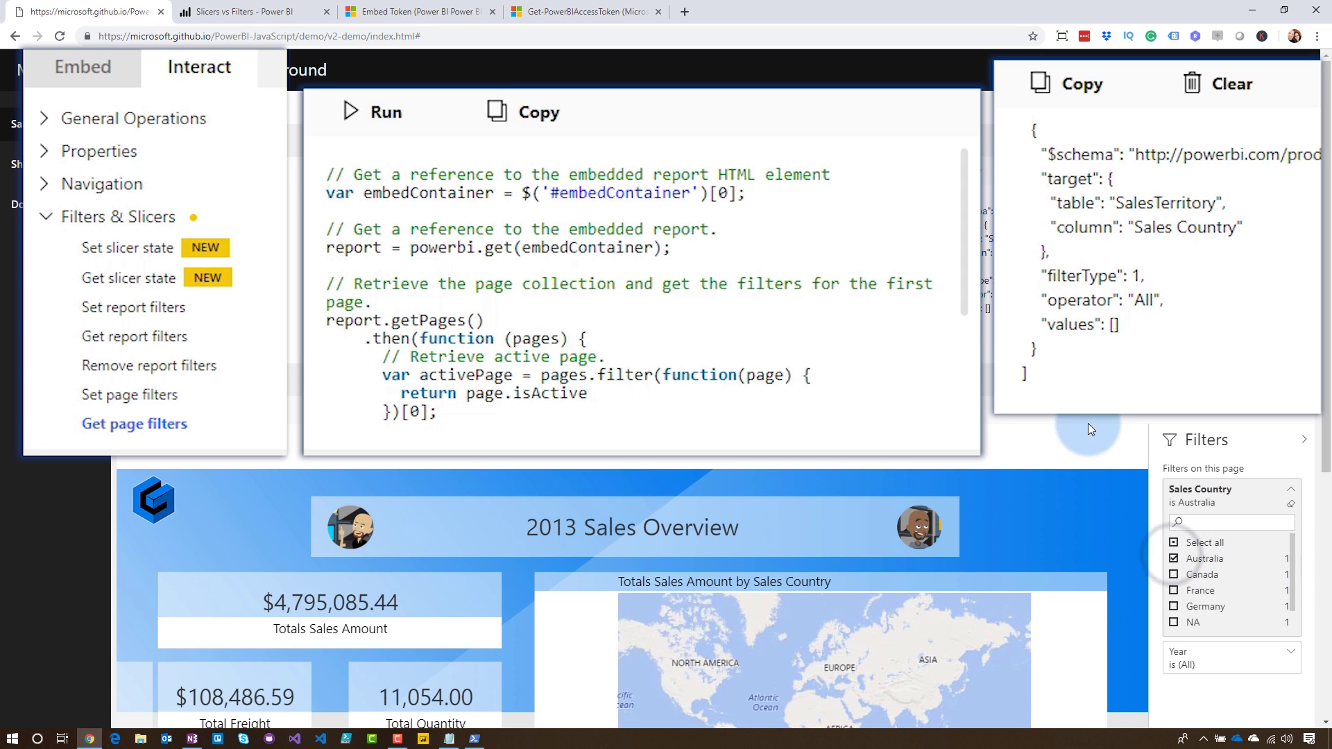
left_click(367, 120)
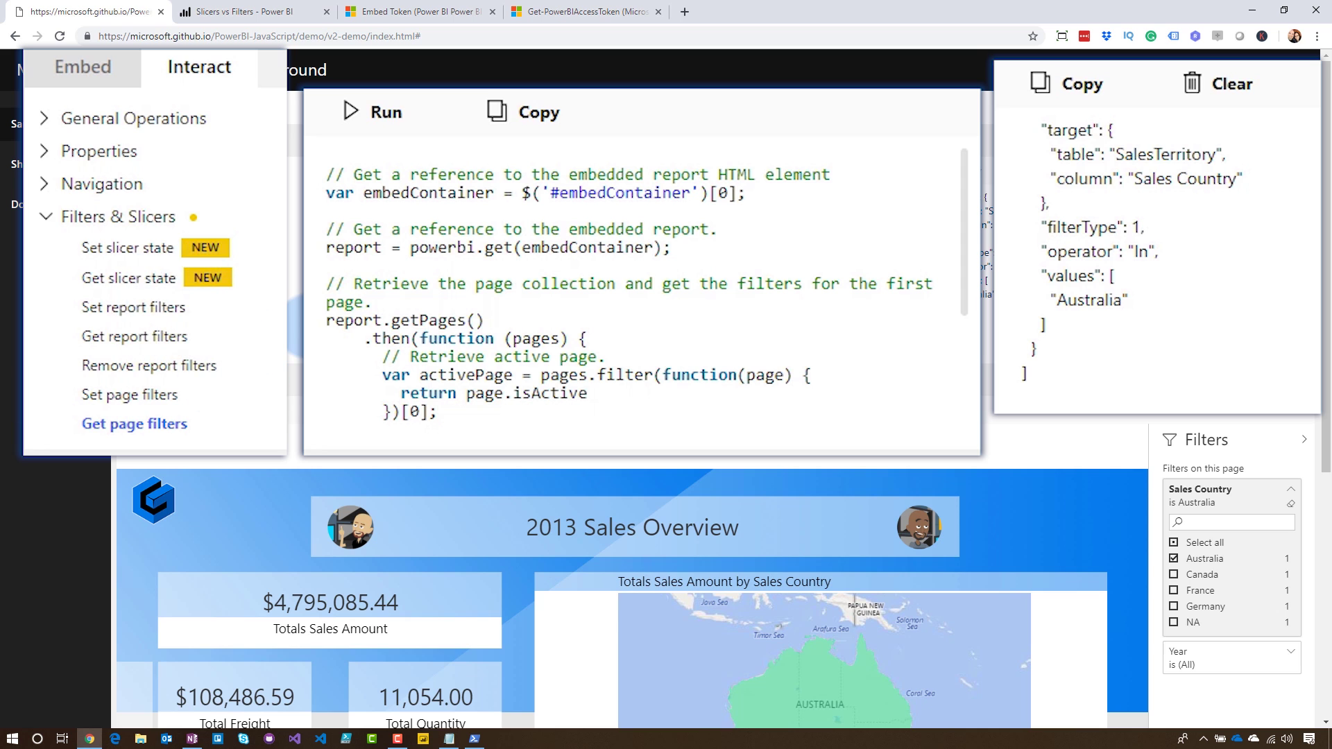
Step: Run the Remove page filters sample to clear all page filters
scroll(184, 322, "down", 3)
left_click(121, 328)
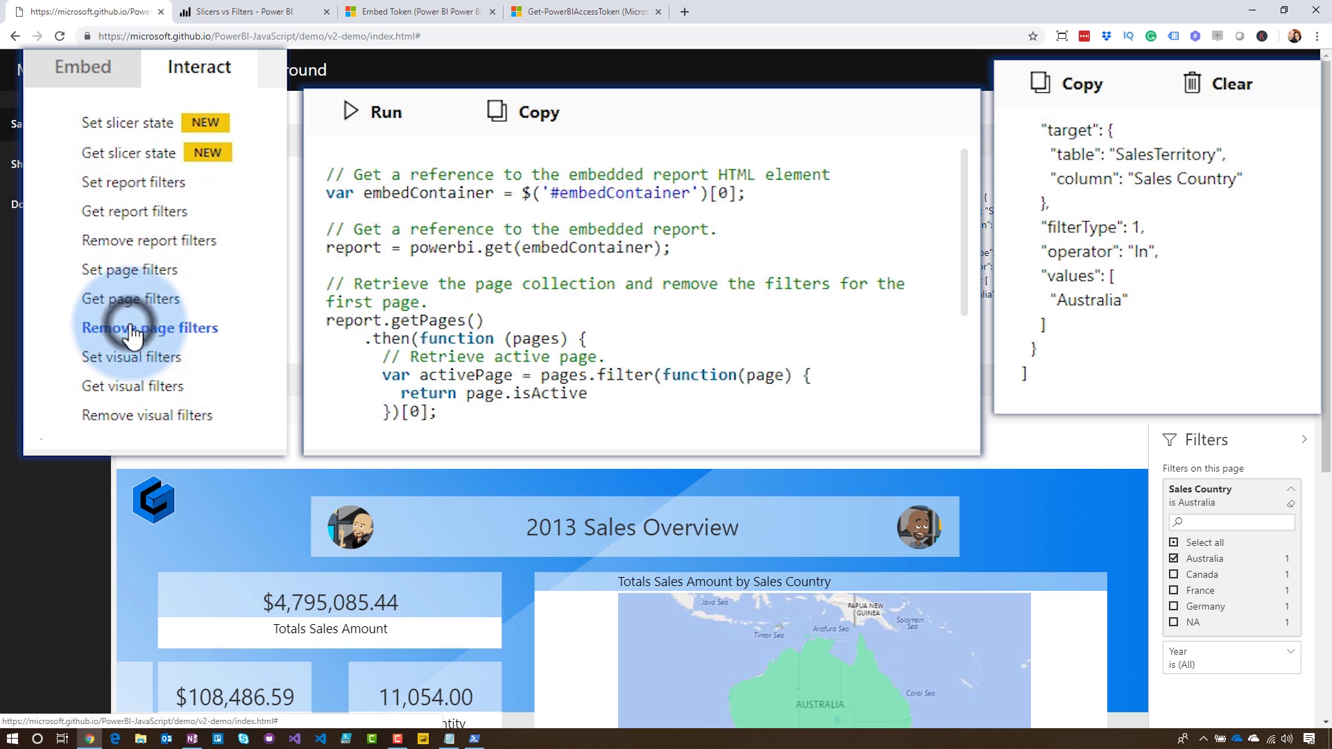
left_click(394, 142)
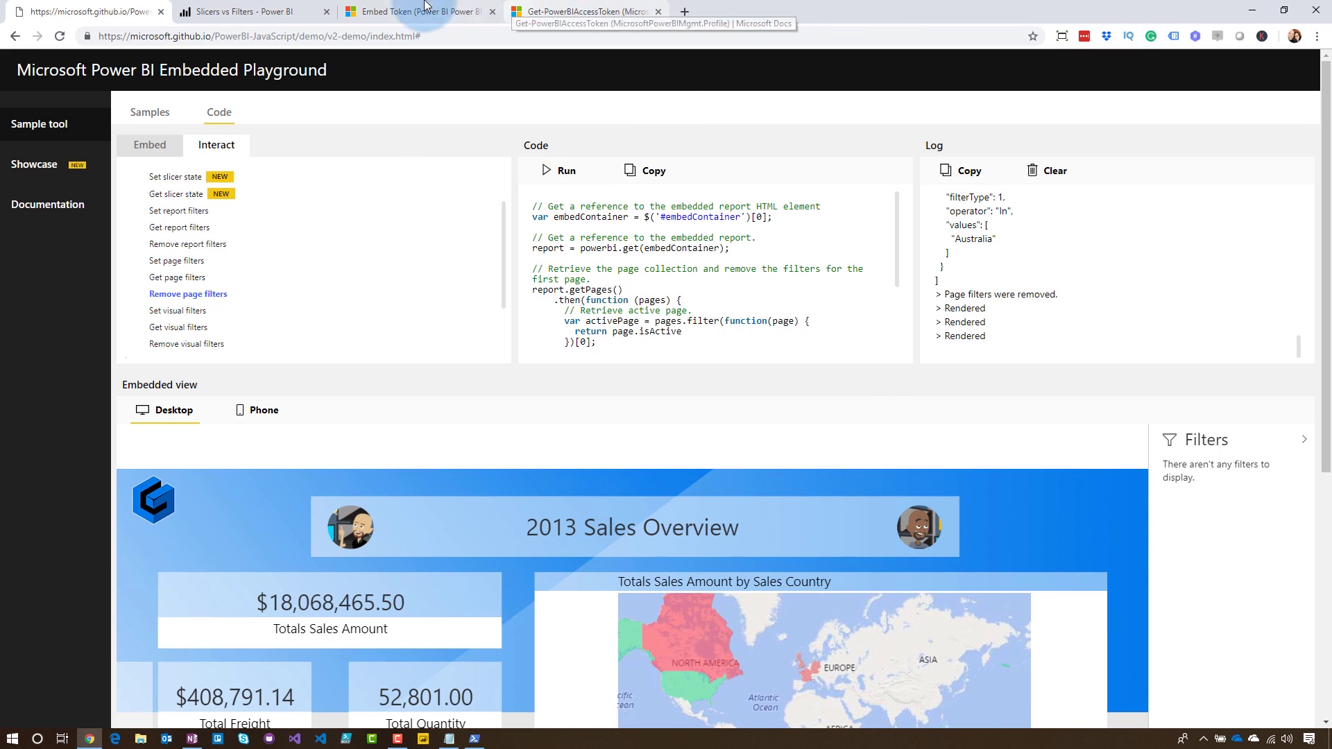
left_click(419, 7)
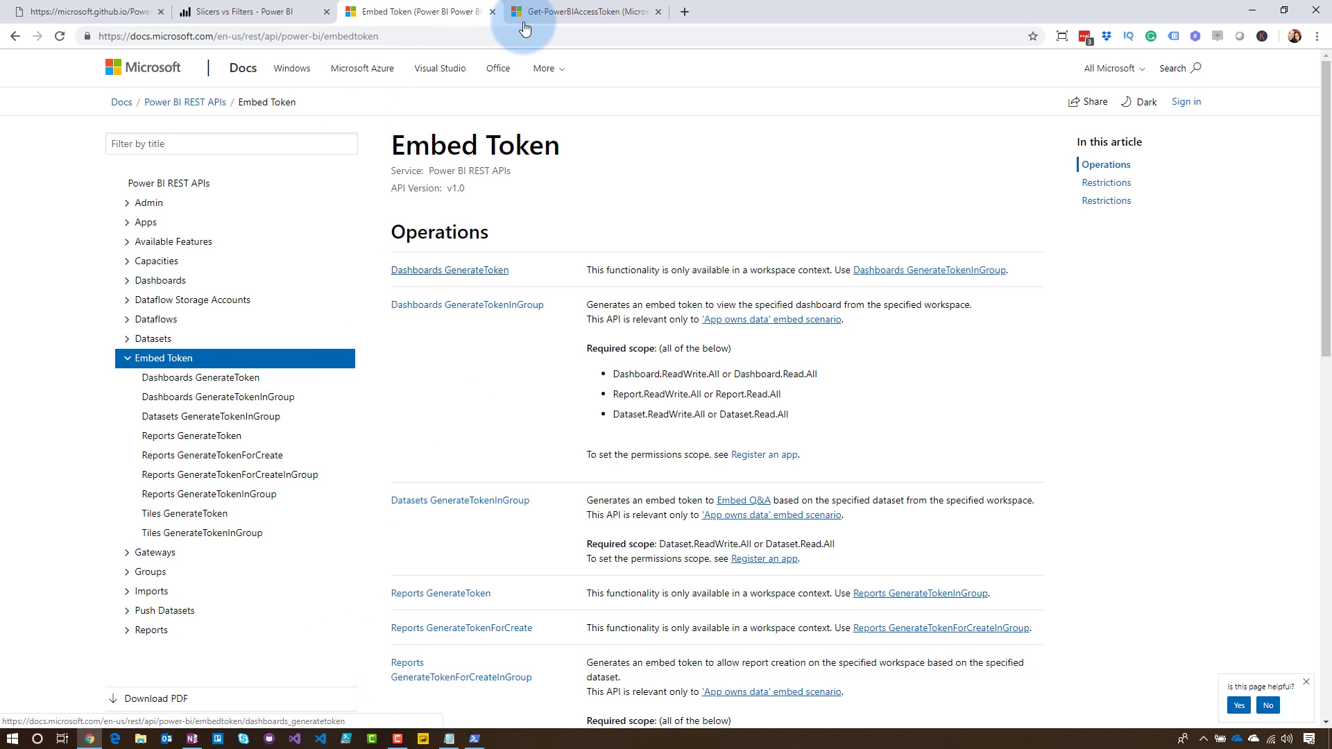
Step: Go from the Get-PowerBIAccessToken docs page to the Invoke-PowerBIRestMethod reference
left_click(602, 10)
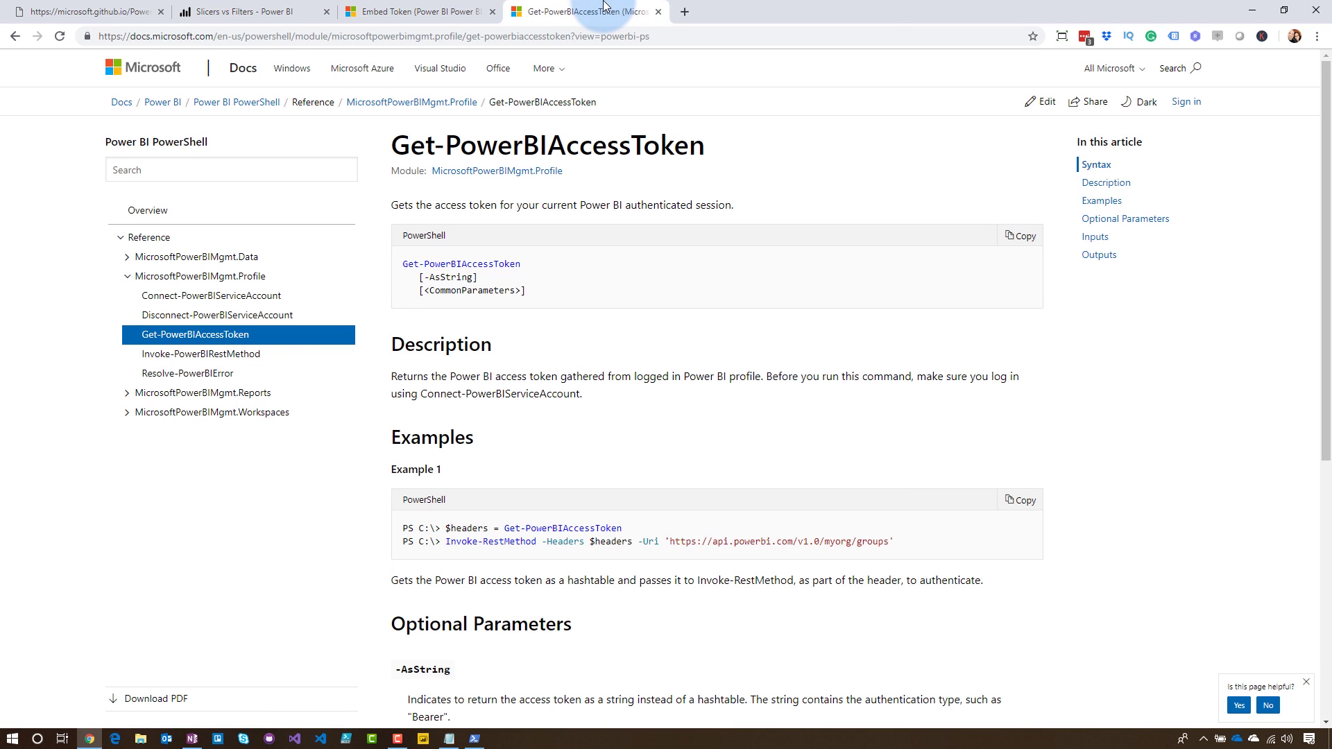
left_click(179, 355)
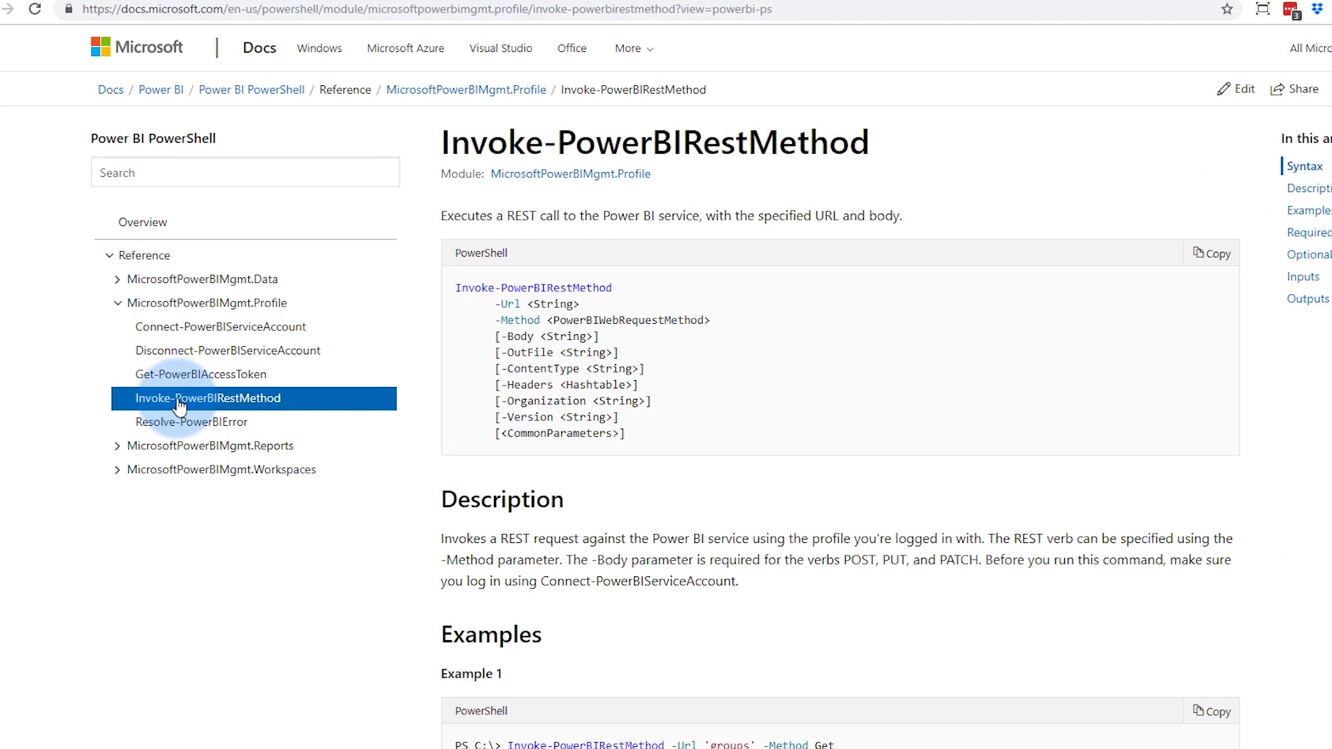